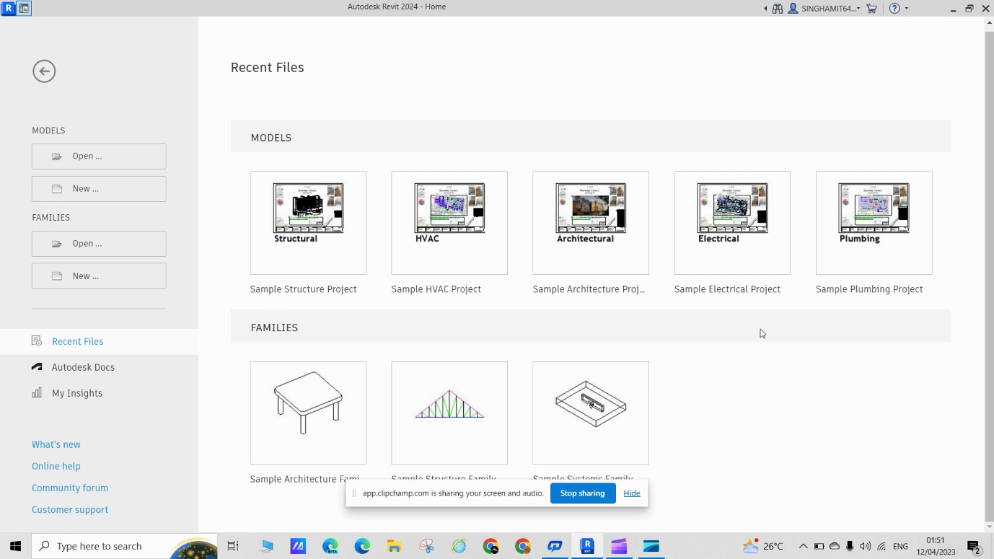
Scroll the Home page to view the sample models and families under Recent Files
drag(448, 493, 792, 513)
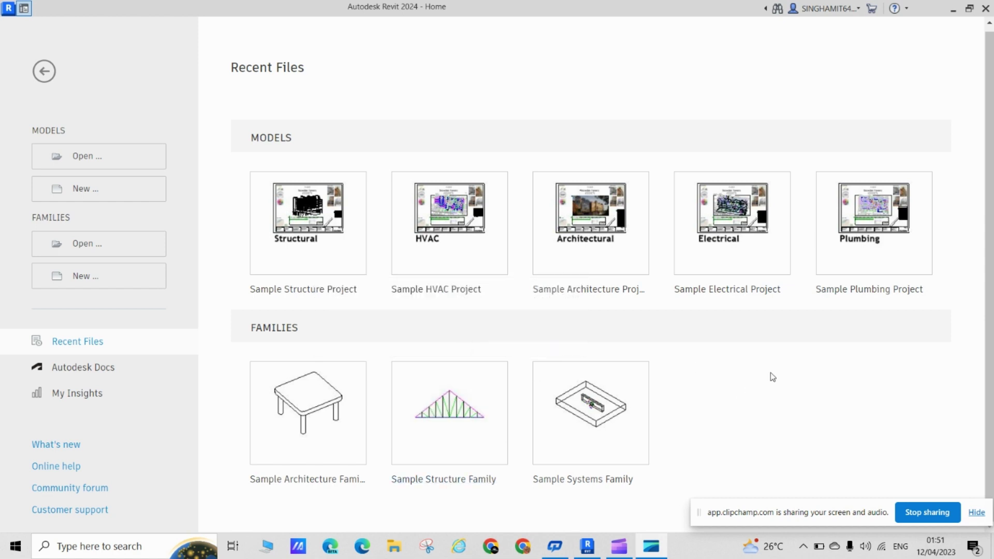
Start a new Project from the Architectural Template, opening its Level 0 floor plan
click(75, 191)
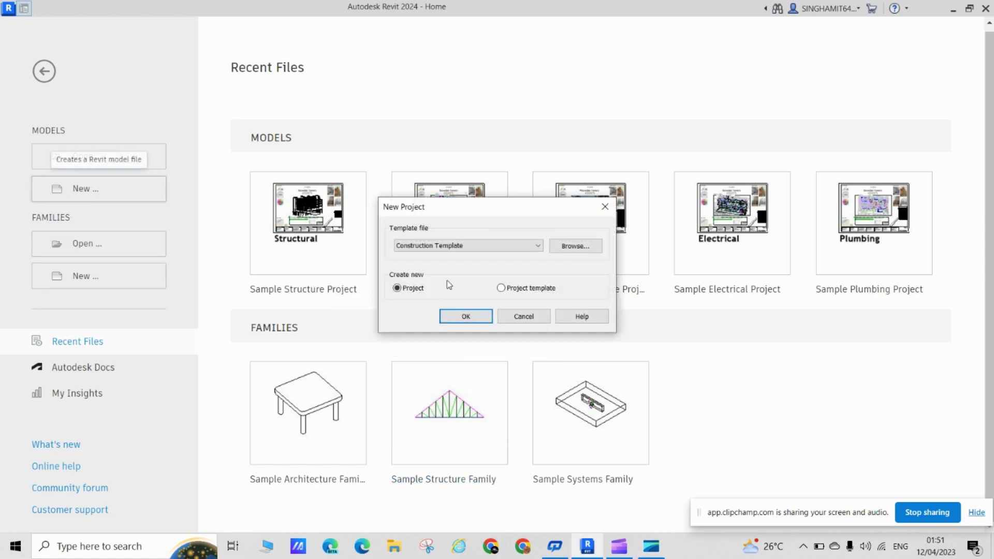
click(467, 246)
click(466, 273)
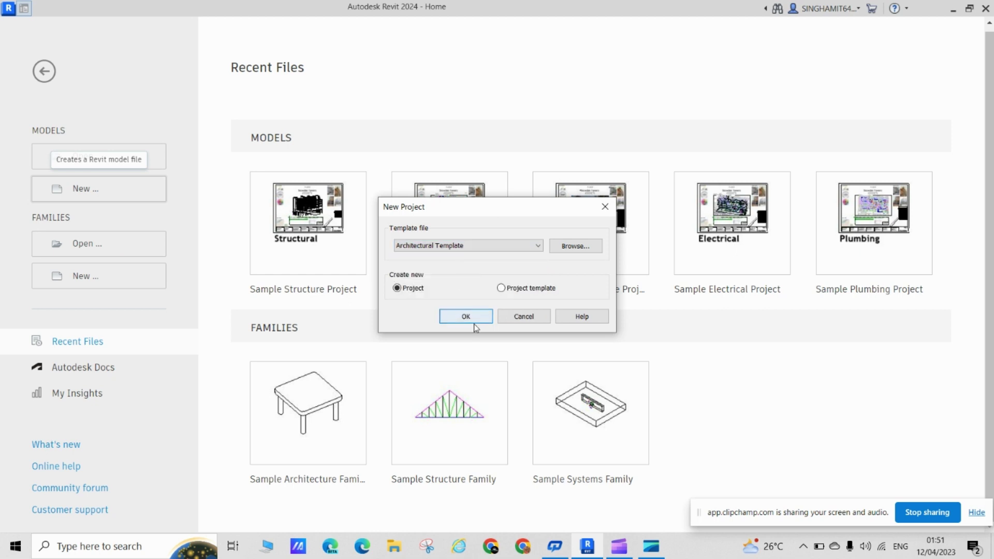
click(469, 315)
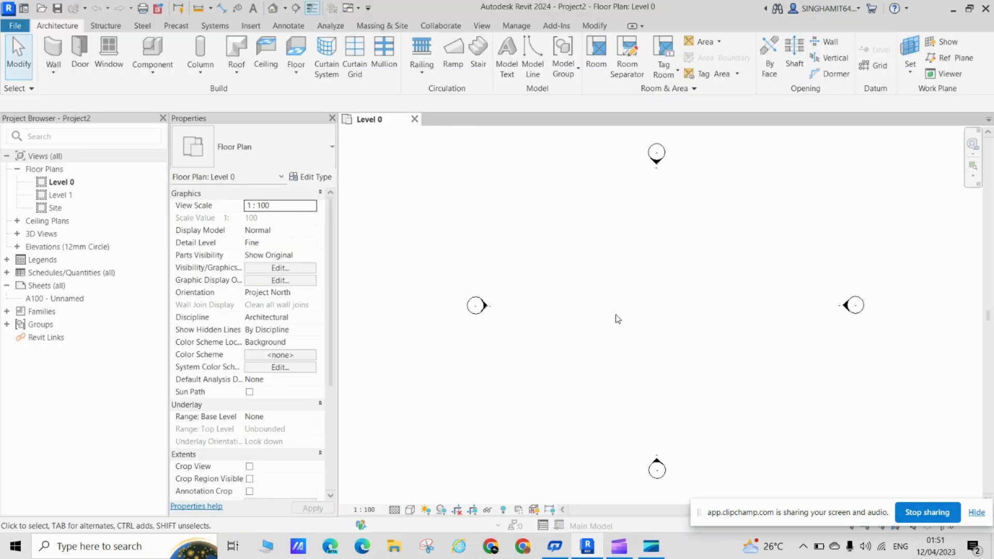
scroll(663, 284, up, 2)
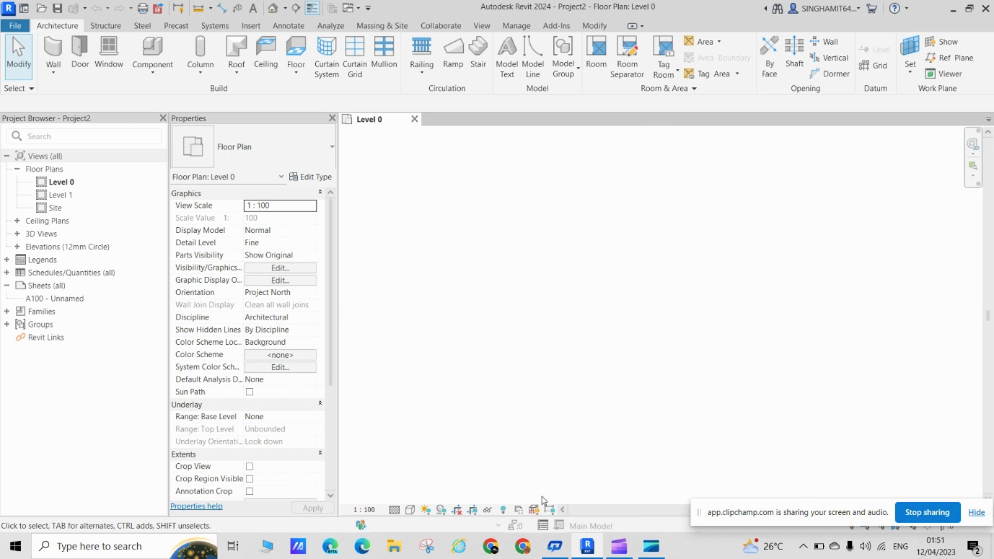
Add Option Set 1 with Option 1 (primary), Option 2 and Option 3 in Design Options
click(543, 526)
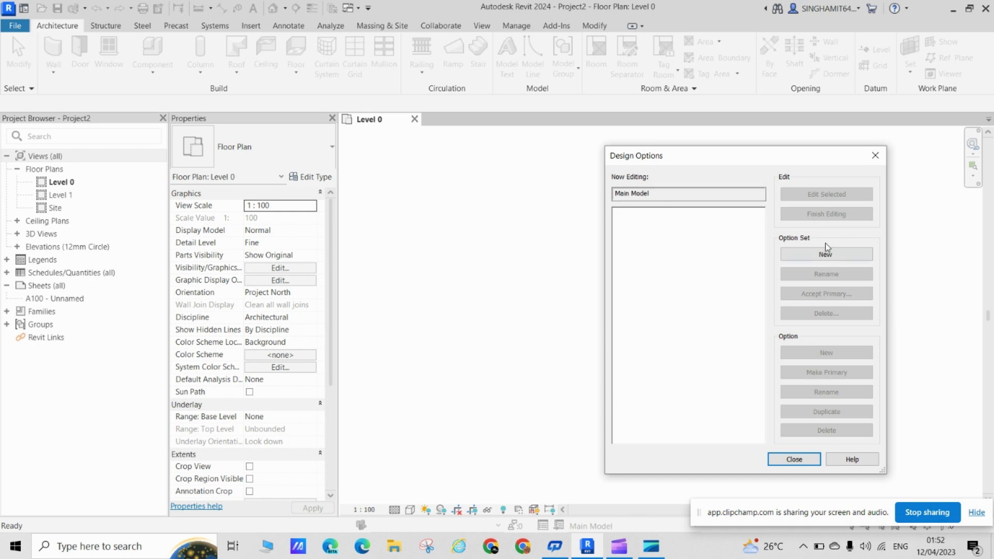
click(813, 258)
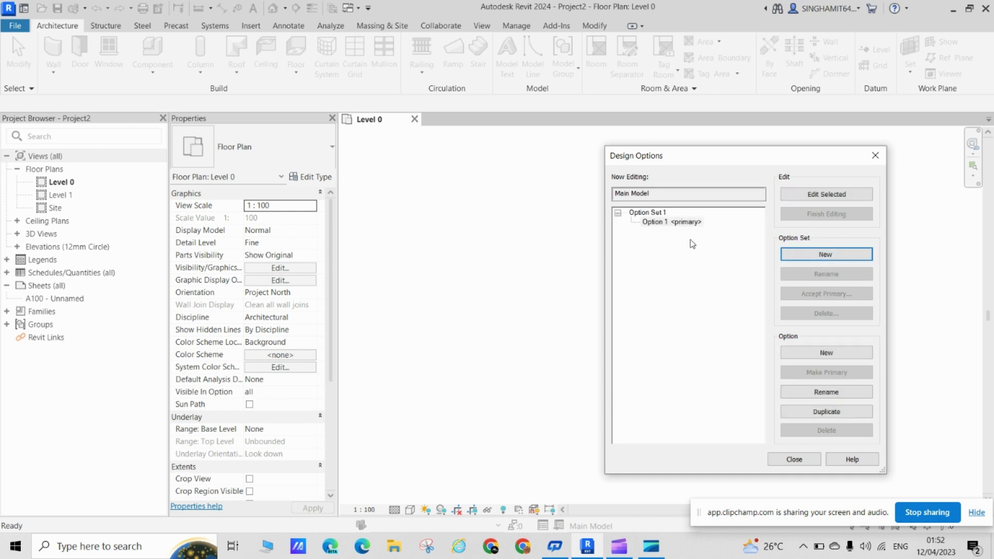
click(828, 354)
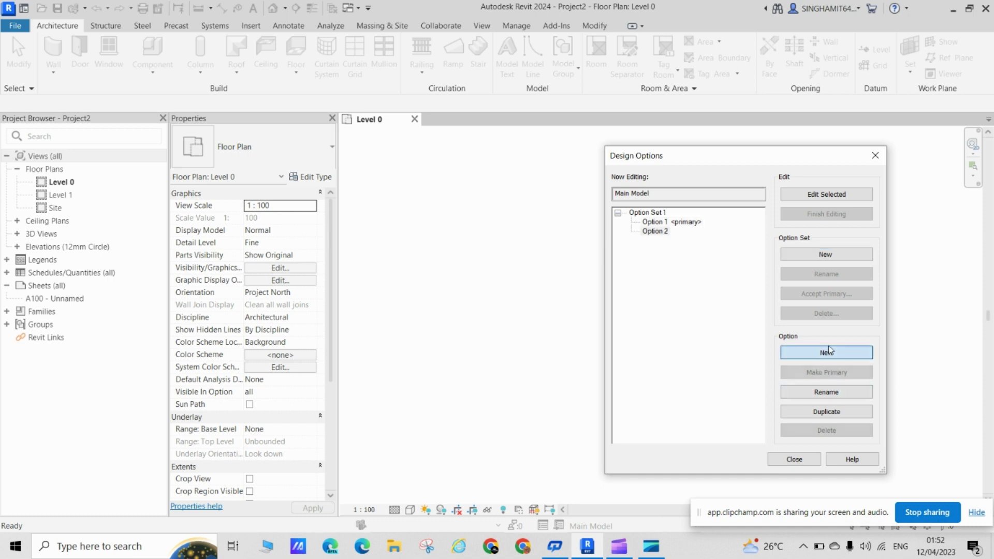
click(828, 355)
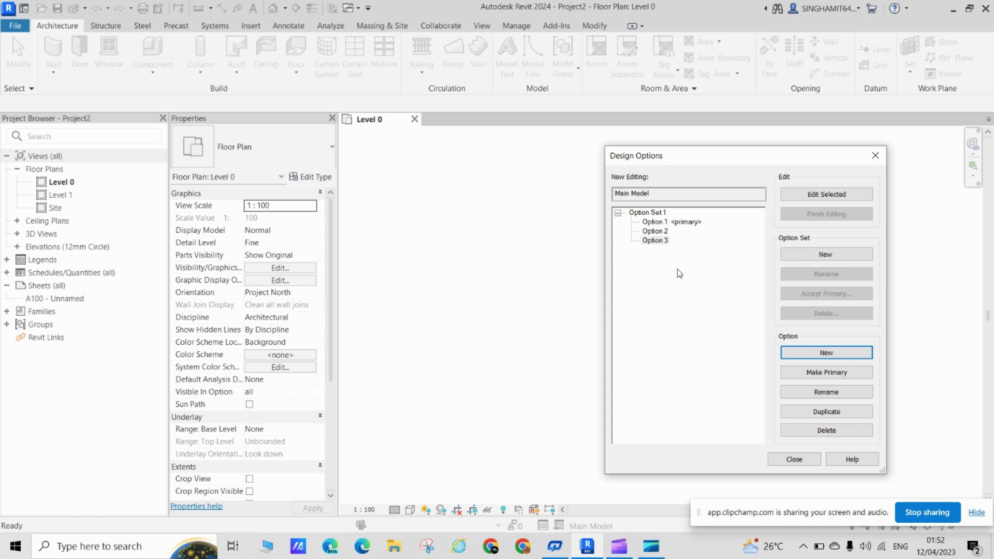
click(775, 462)
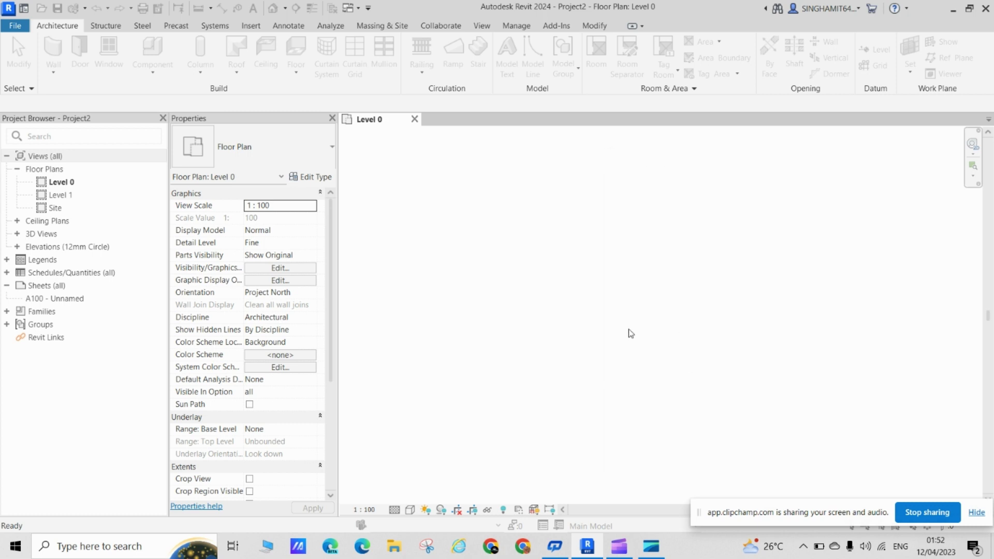
With Option 1 <primary> active, draw four chained walls forming a closed rectangle on Level 0
click(636, 526)
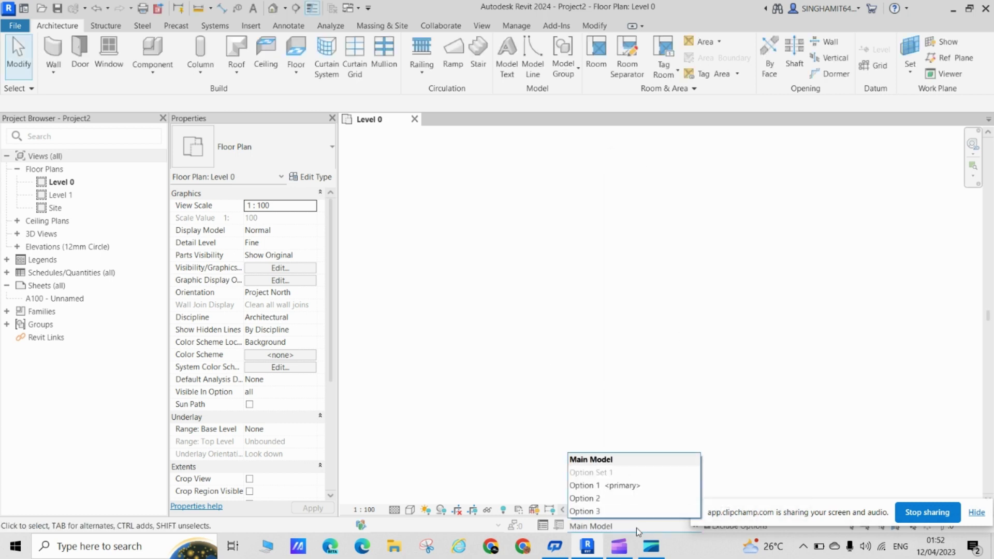
click(587, 486)
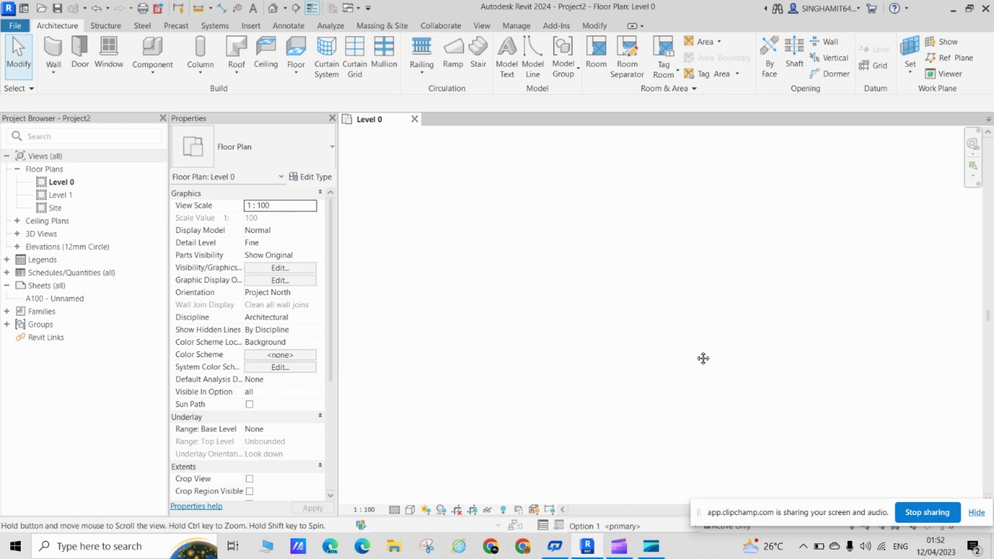
click(53, 51)
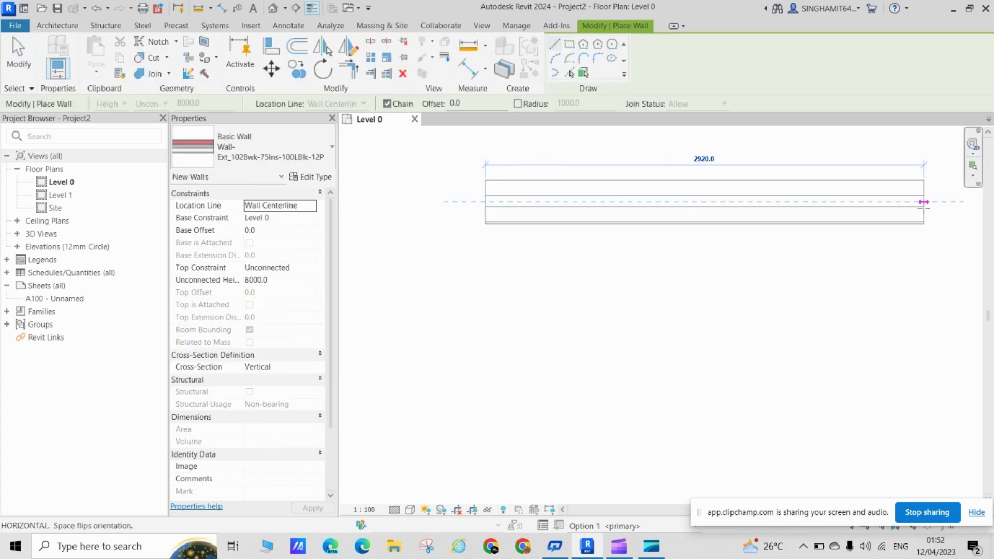
click(917, 201)
scroll(713, 282, down, 3)
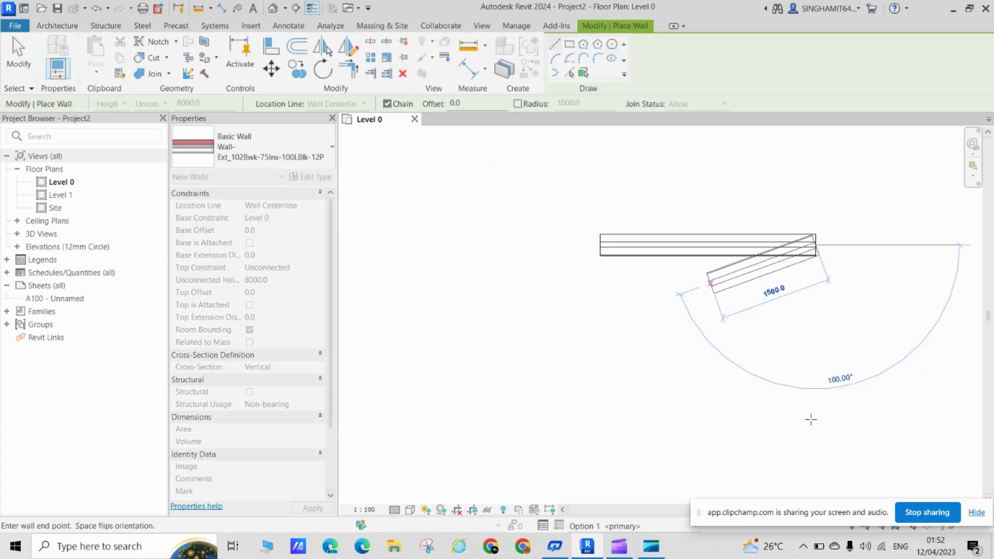
scroll(793, 377, down, 2)
middle_drag(793, 377, 726, 317)
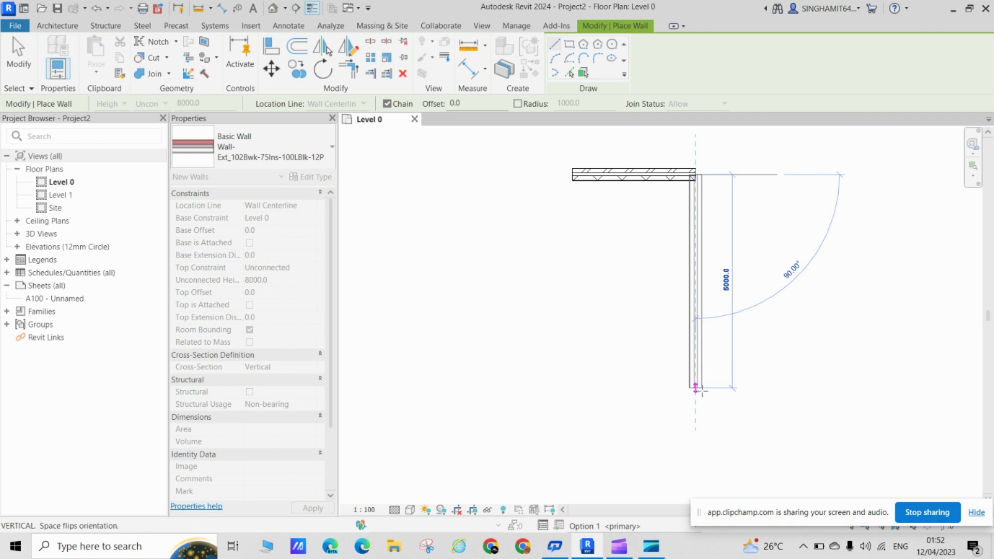
click(696, 397)
click(572, 397)
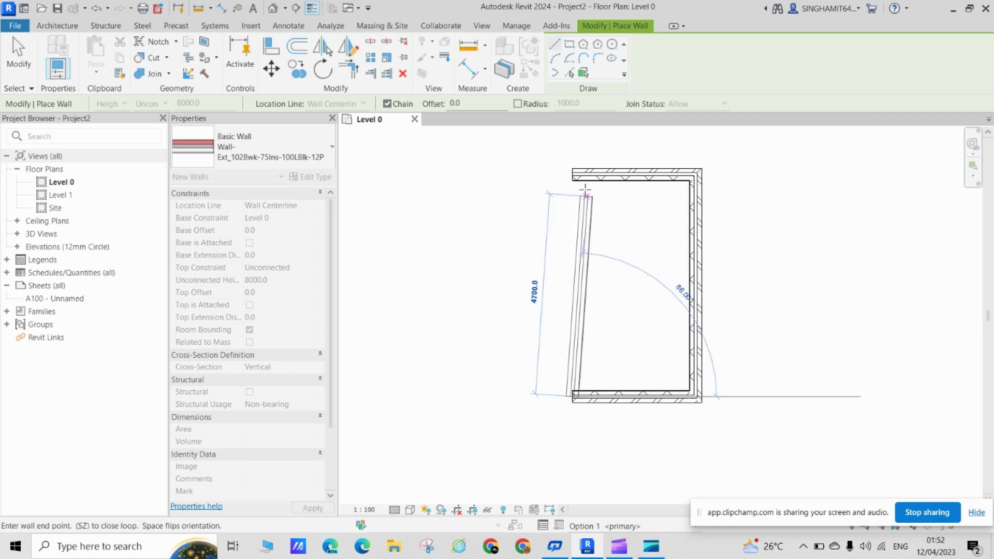
click(573, 172)
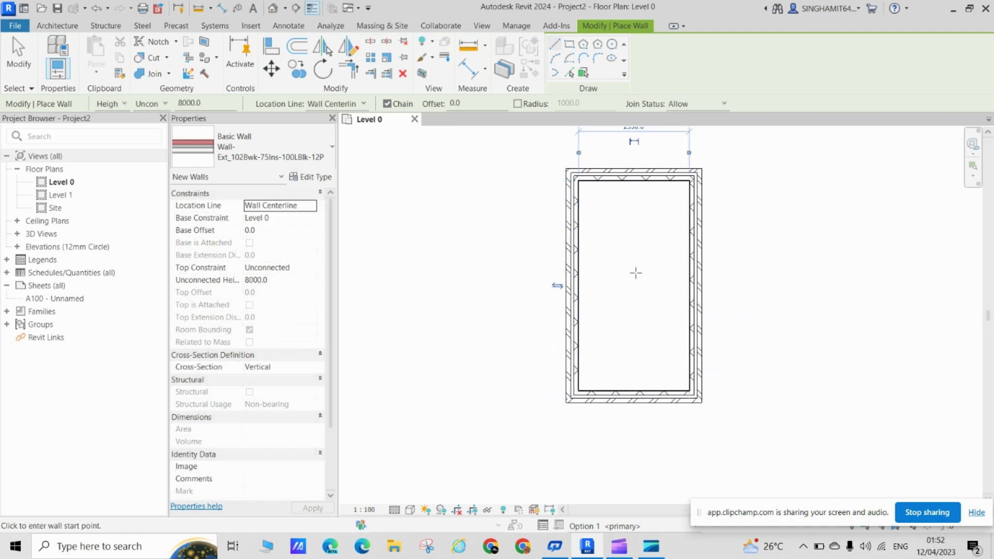
click(18, 53)
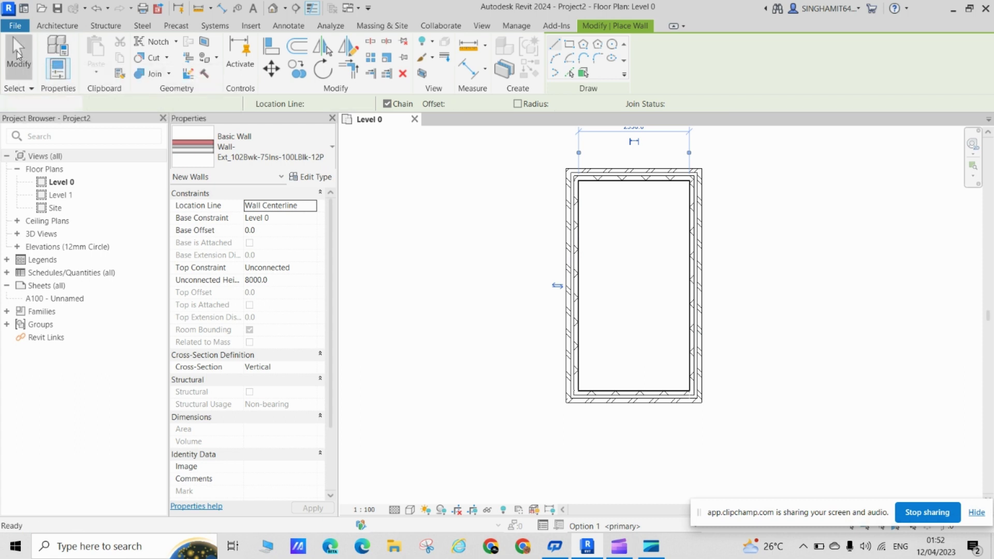
scroll(596, 269, up, 2)
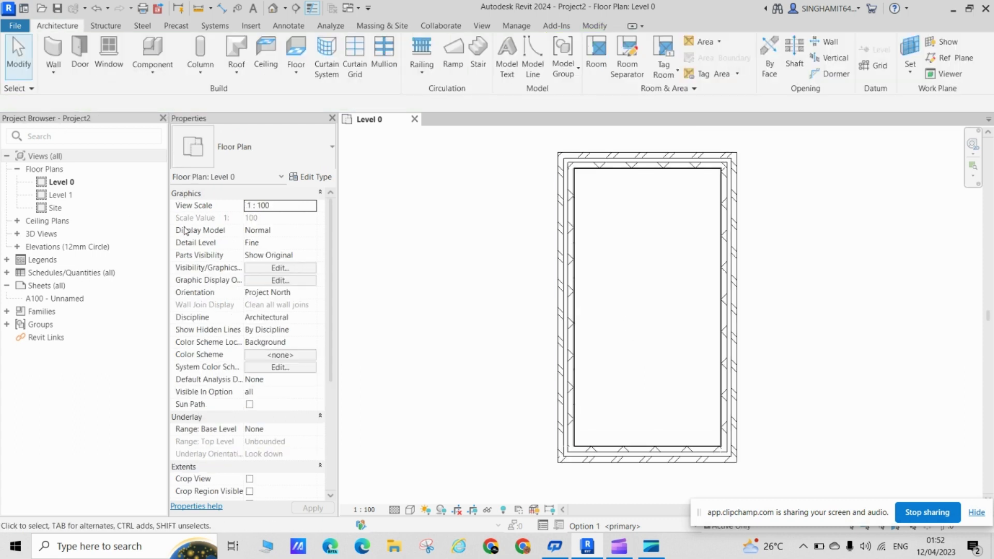
Place a room inside the wall rectangle and rename it Room01
click(597, 57)
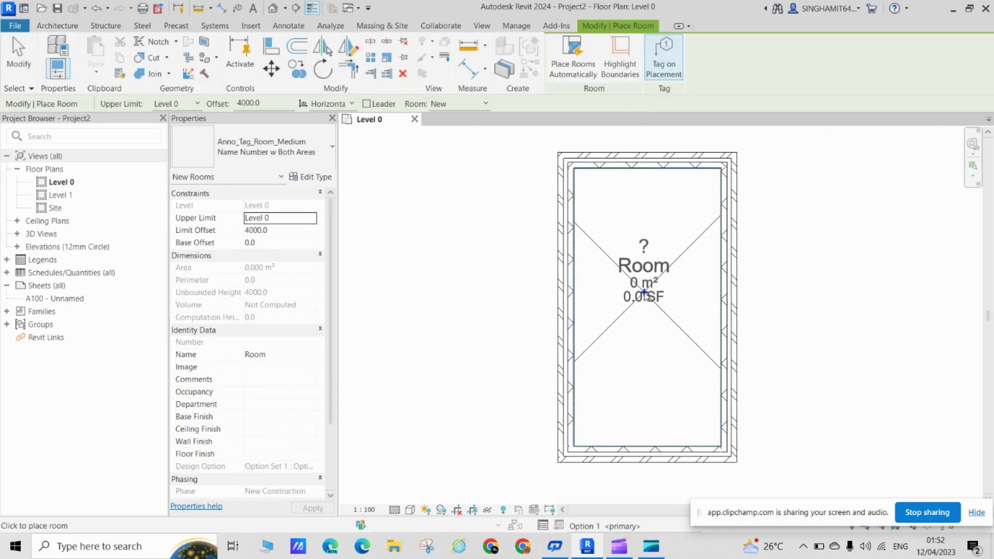
click(597, 413)
key(Escape)
key(Escape)
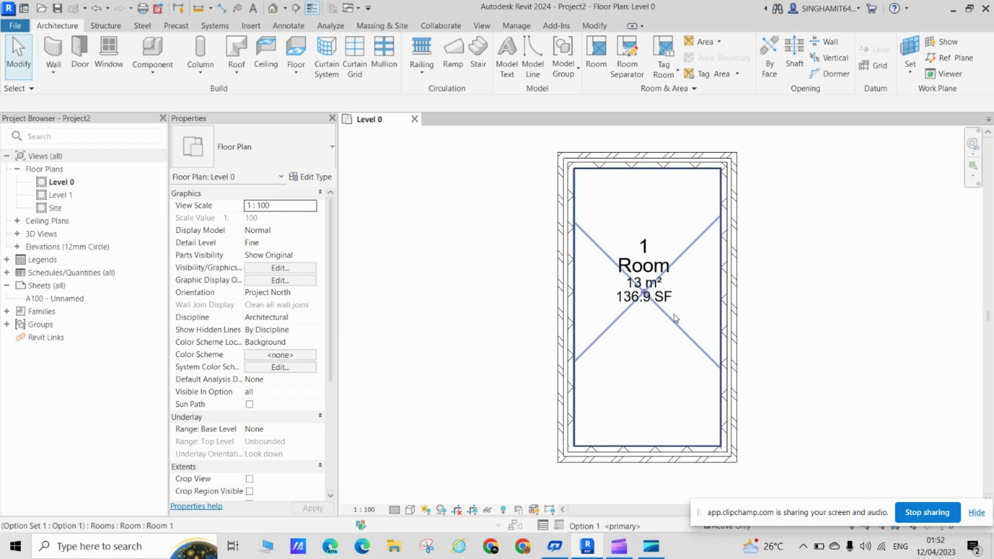
click(673, 323)
click(284, 357)
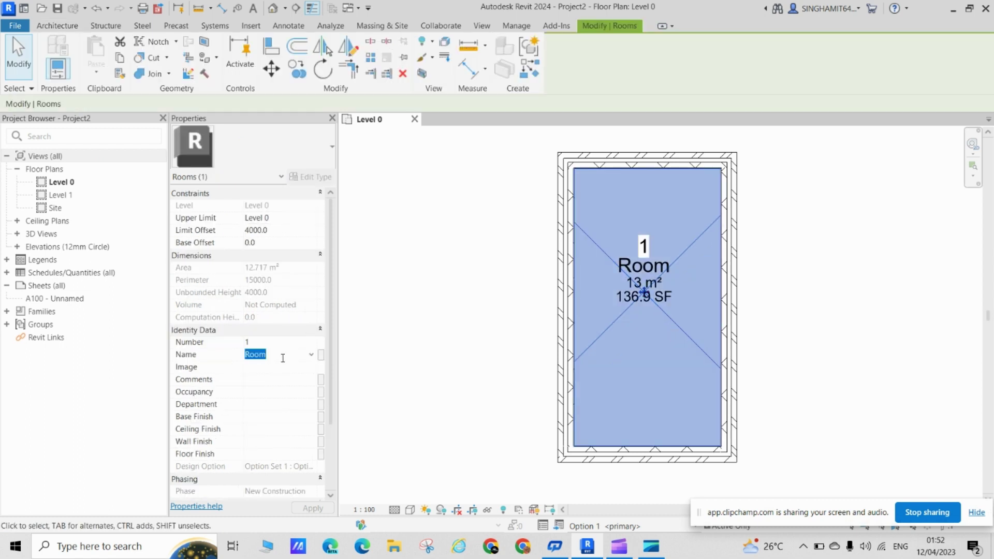
click(282, 358)
text(01)
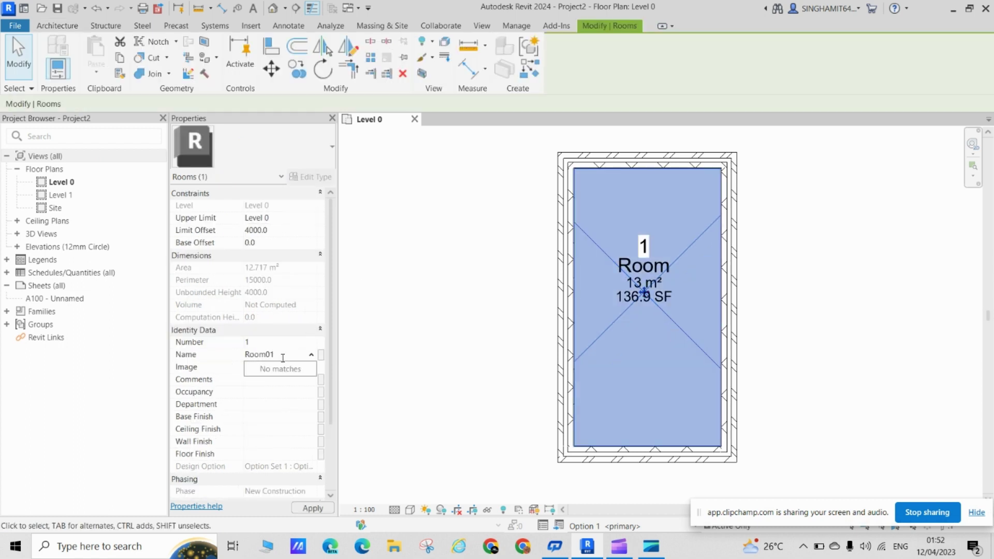
key(Return)
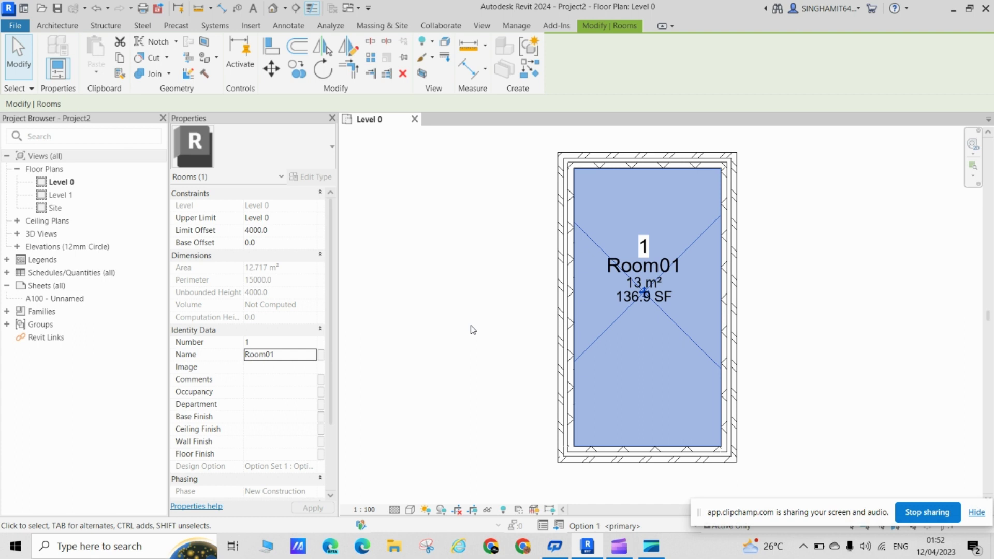
Check Room01 and its tag by selecting them, then clear the selection
scroll(528, 248, down, 2)
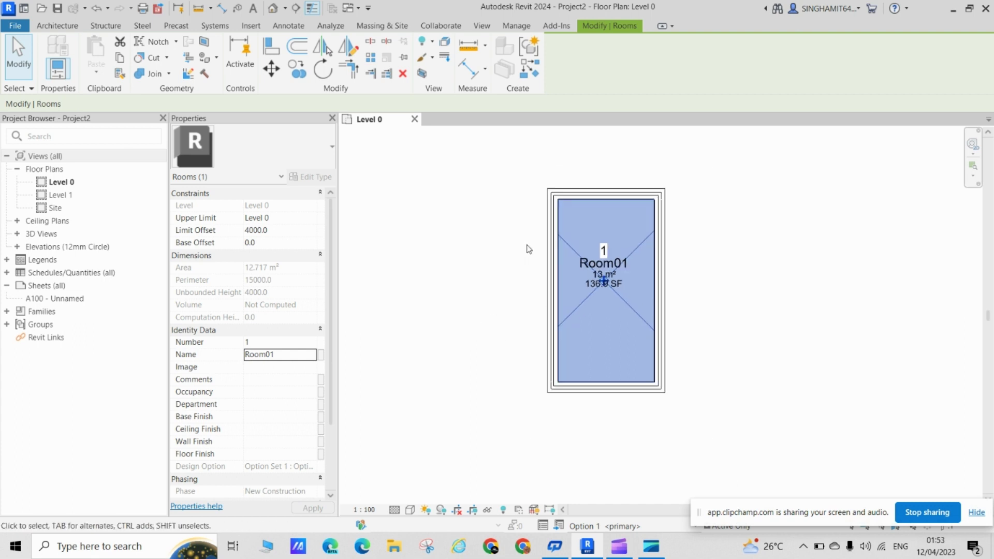
scroll(523, 311, down, 1)
click(510, 348)
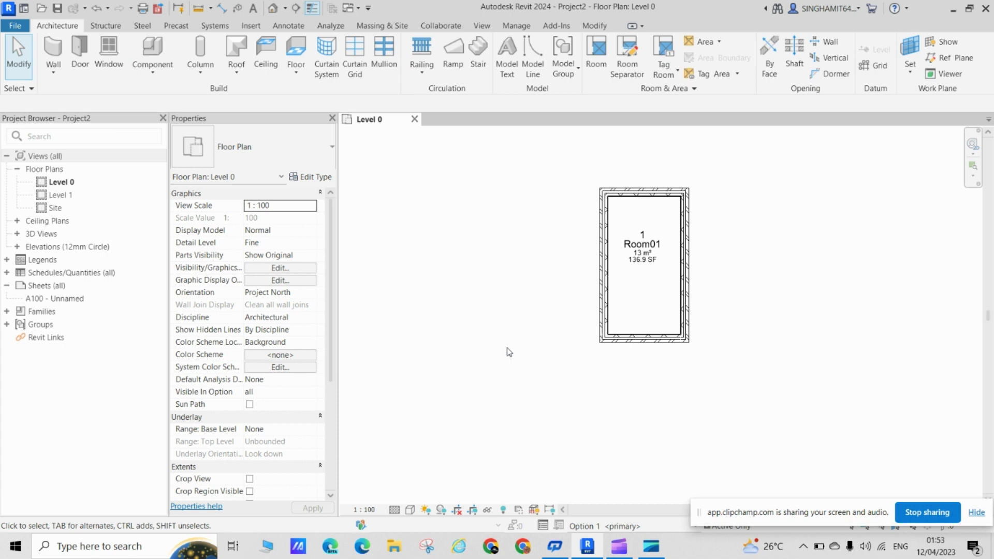
click(644, 261)
key(Escape)
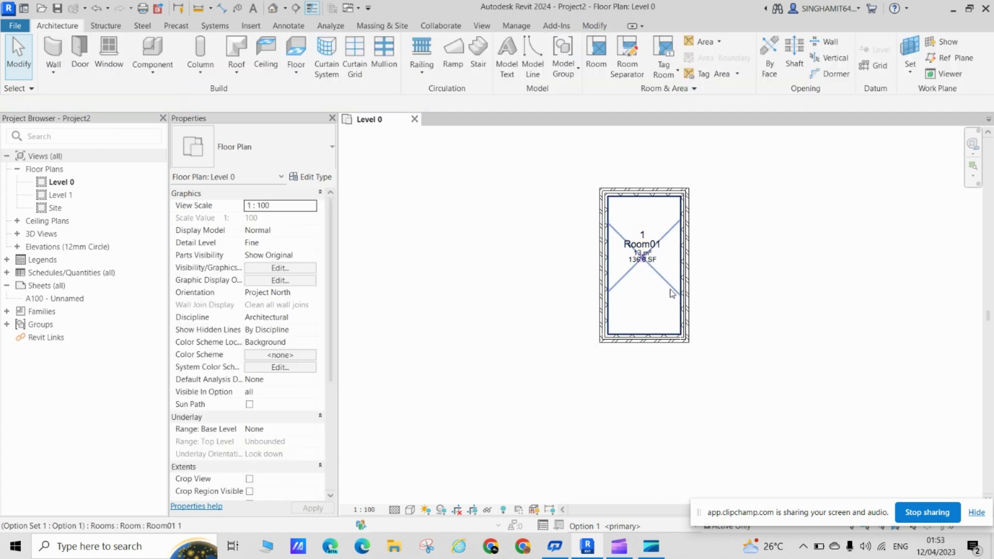
click(659, 310)
scroll(290, 402, down, 2)
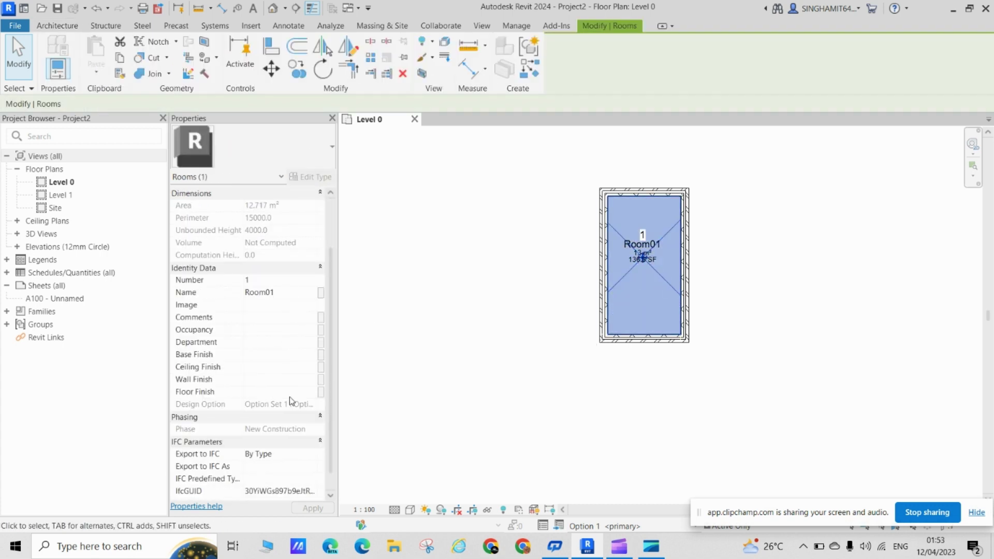
scroll(259, 387, up, 2)
key(Escape)
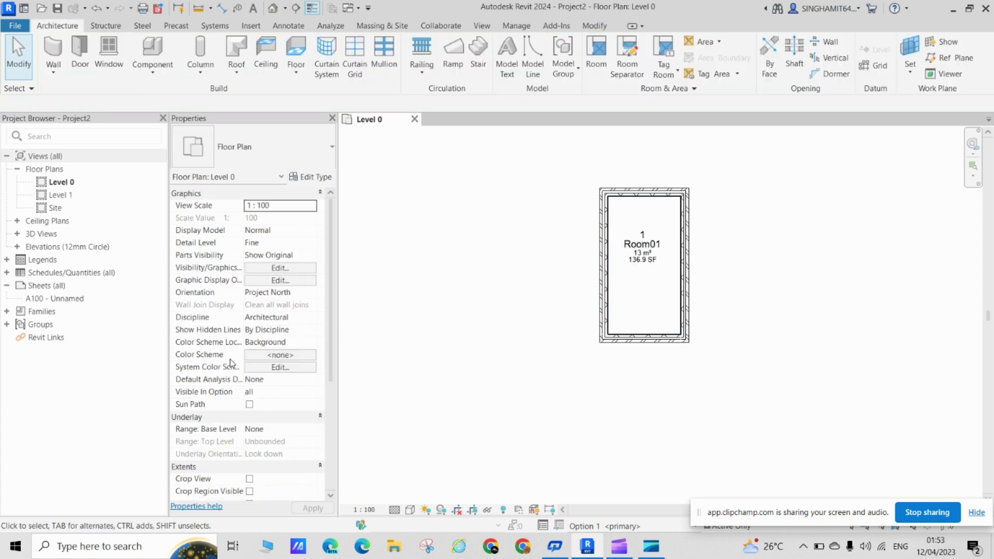
Apply the Rooms 'By Room Number' color scheme to Level 0 and fit Room01 in view
click(277, 357)
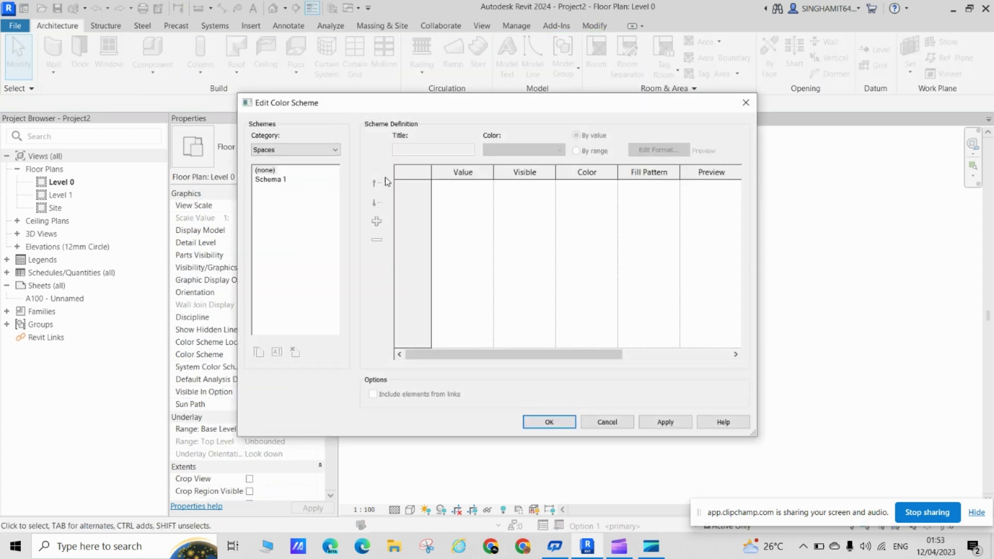
click(327, 150)
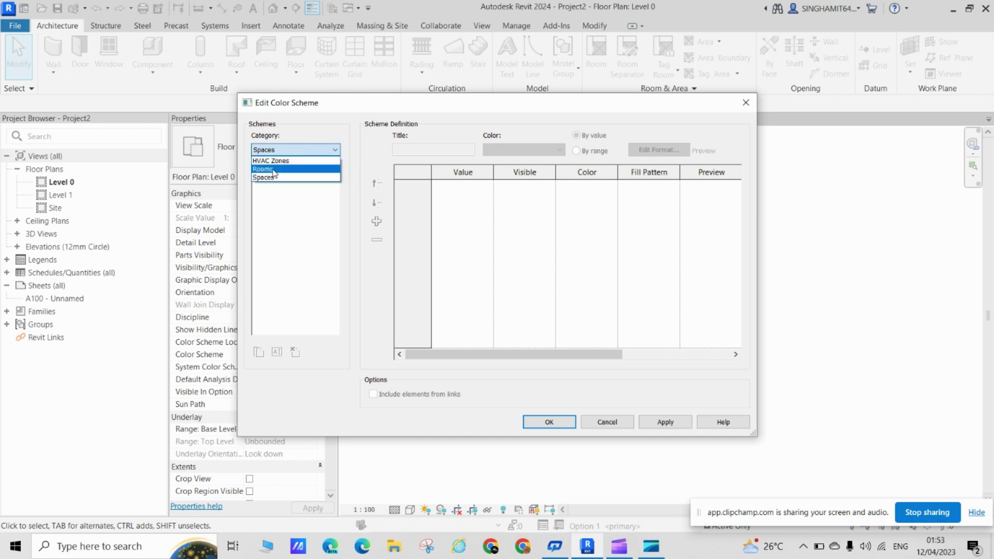
click(274, 170)
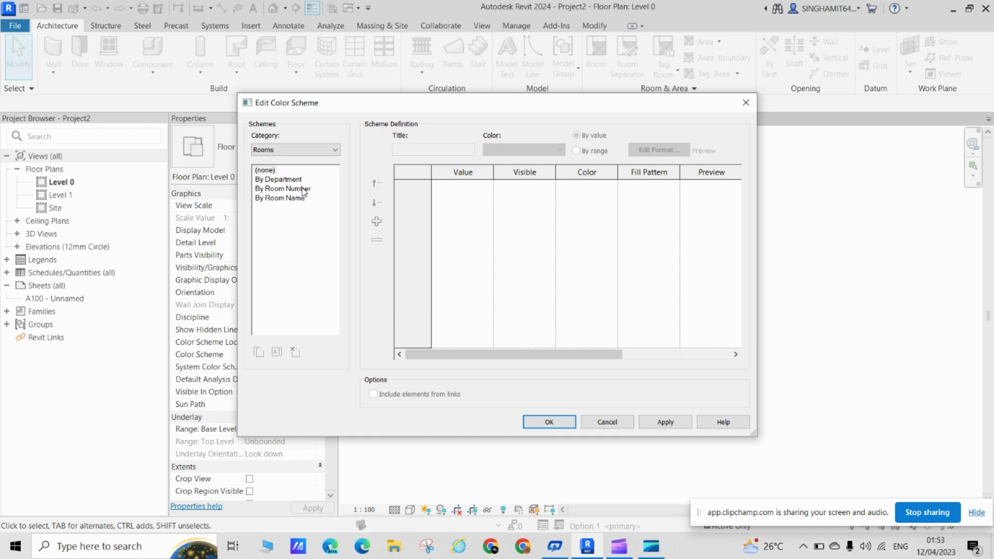
click(288, 180)
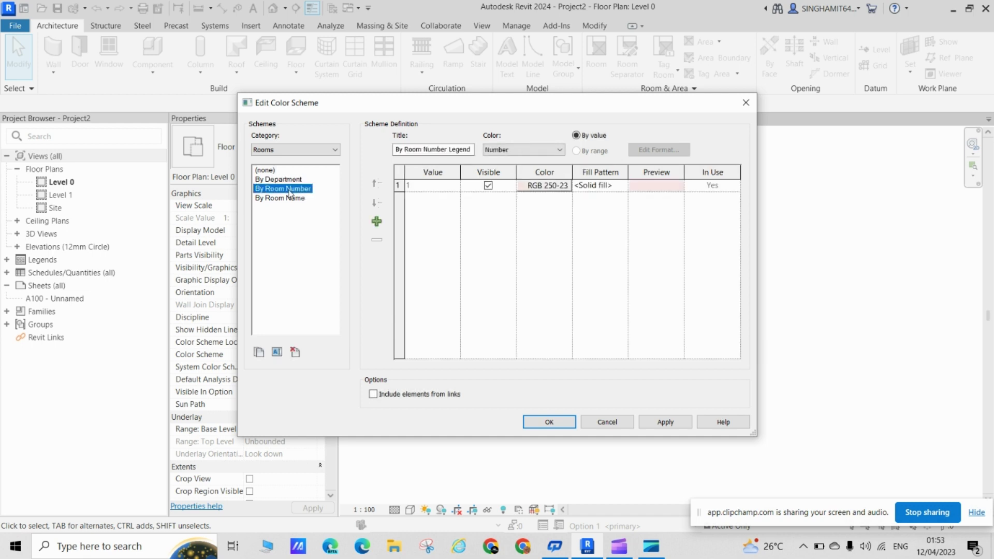
click(549, 422)
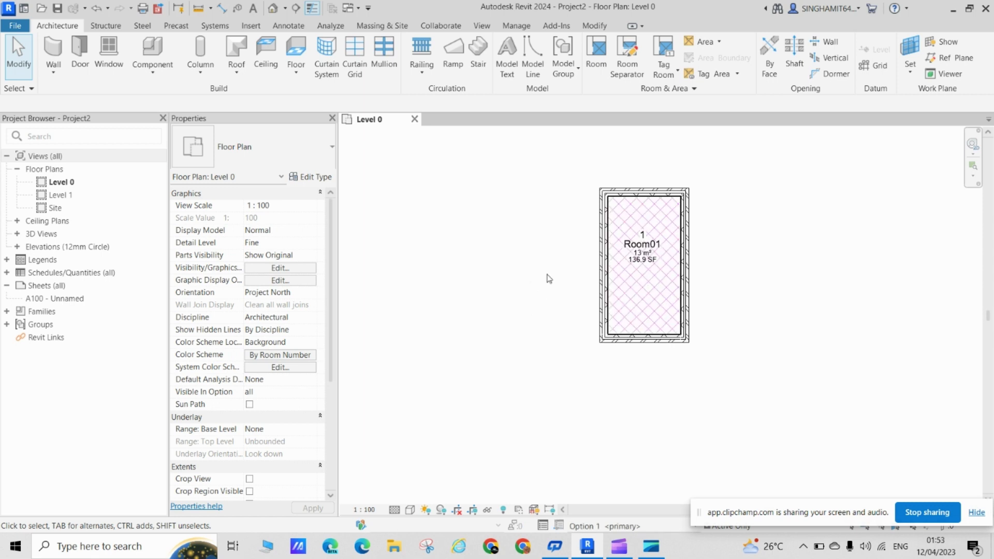
scroll(645, 251, up, 3)
scroll(611, 264, up, 3)
scroll(576, 271, down, 5)
middle_drag(449, 427, 559, 369)
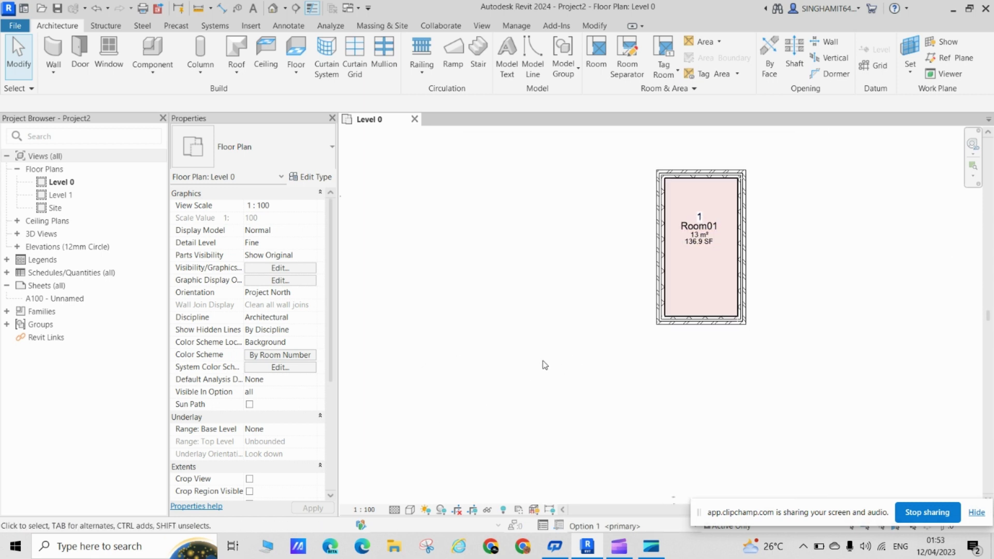
Switch the active design option to Option 2, then back to Option 1
click(602, 527)
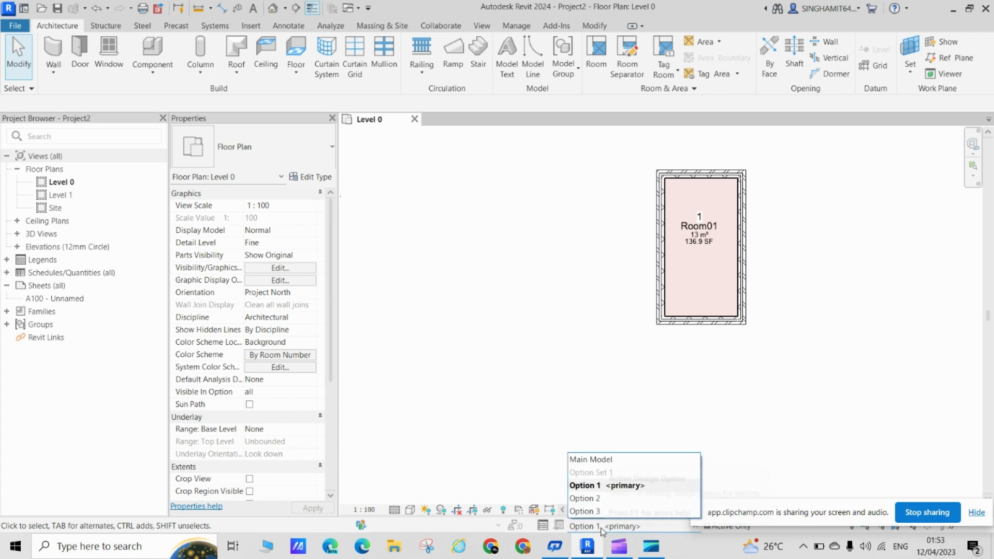
click(585, 498)
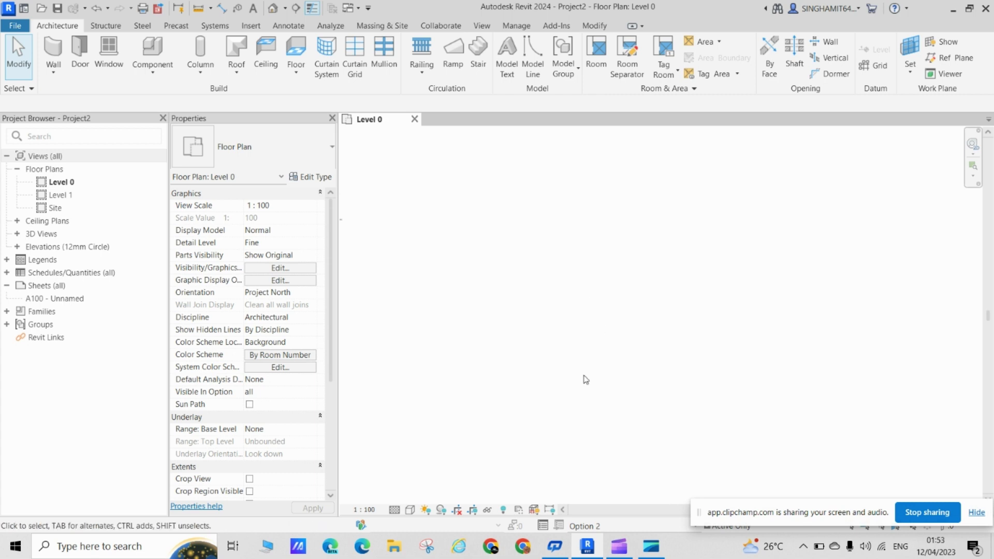
click(591, 530)
click(604, 487)
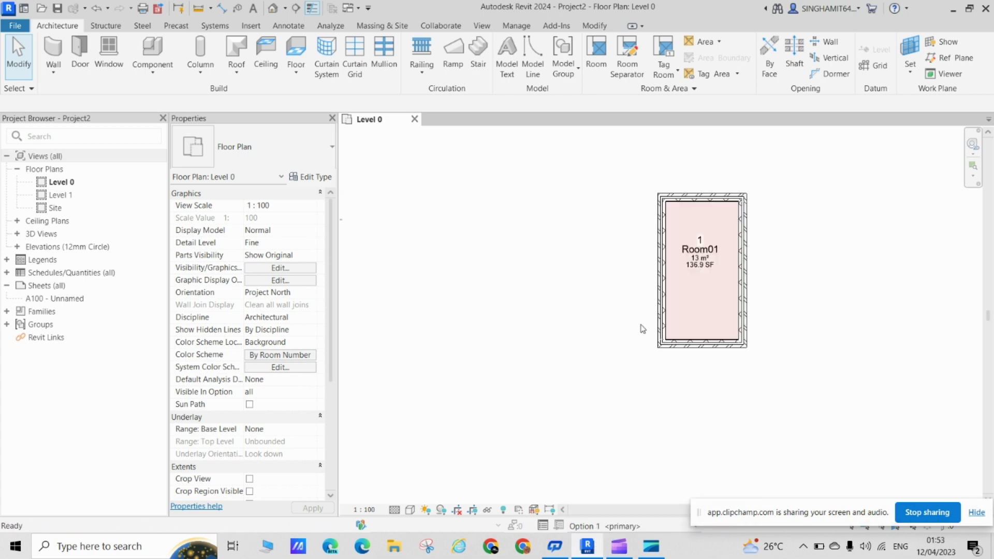
Select Room01's four outer walls and copy them to the clipboard
click(698, 192)
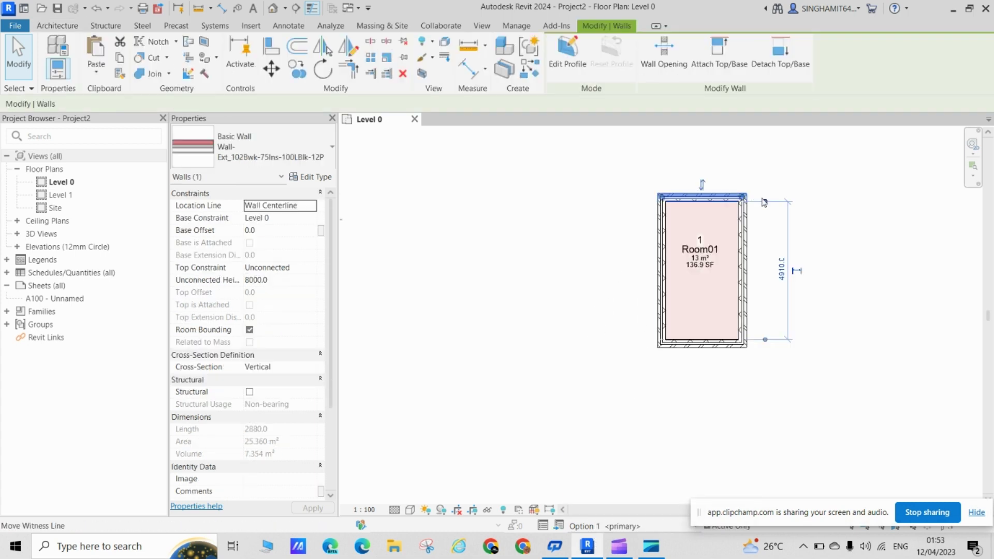
ctrl+click(746, 229)
ctrl+click(660, 258)
ctrl+click(673, 346)
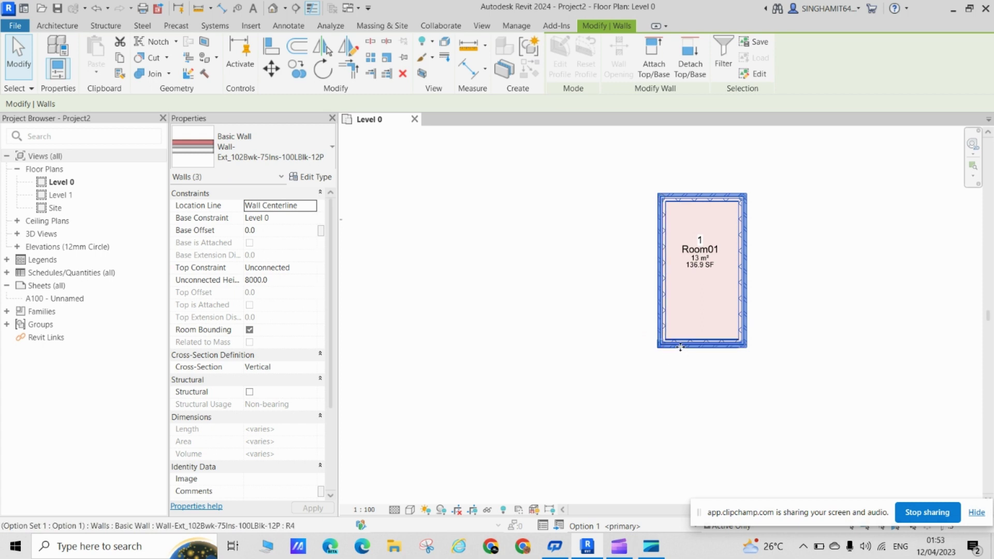
click(119, 58)
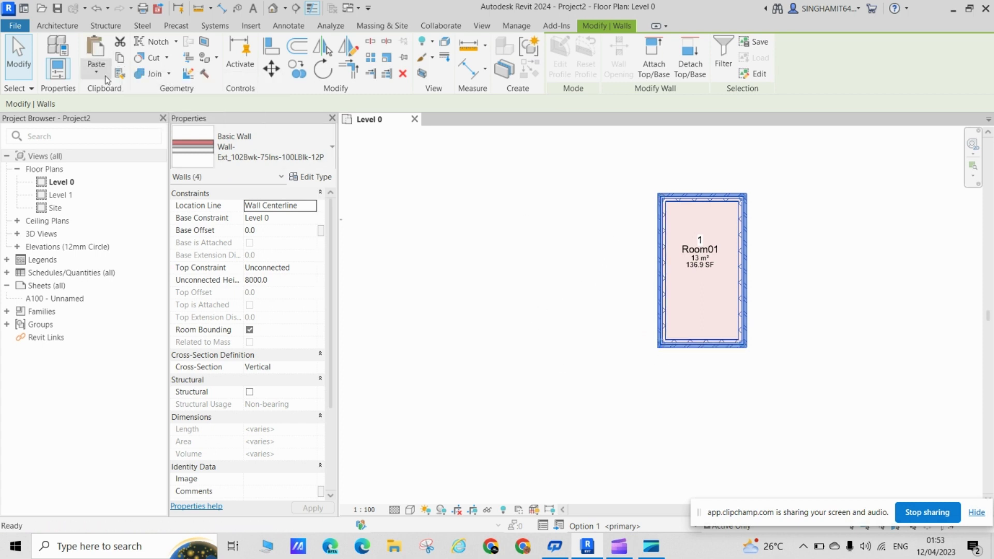
click(604, 527)
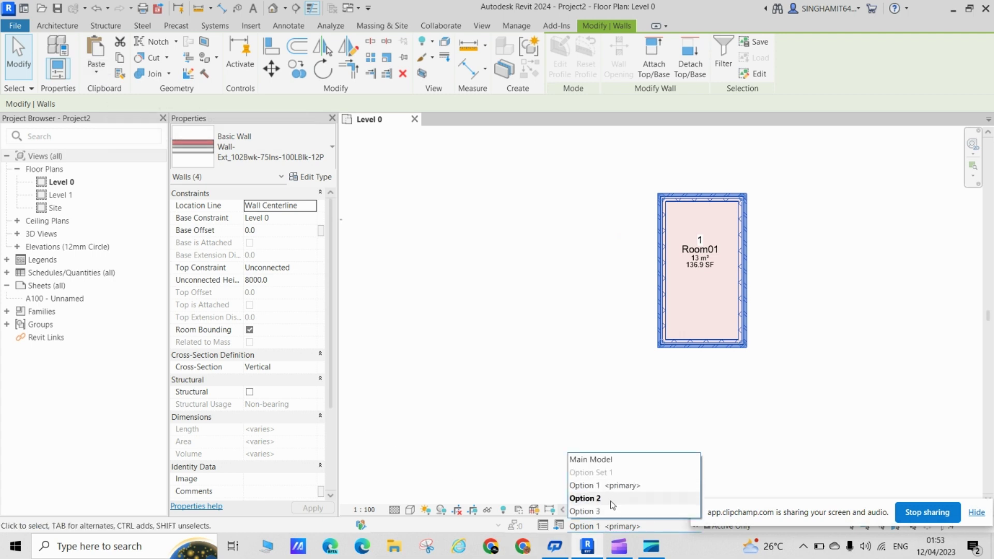
Make Option 2 active and paste the copied walls Aligned to Same Place
click(586, 499)
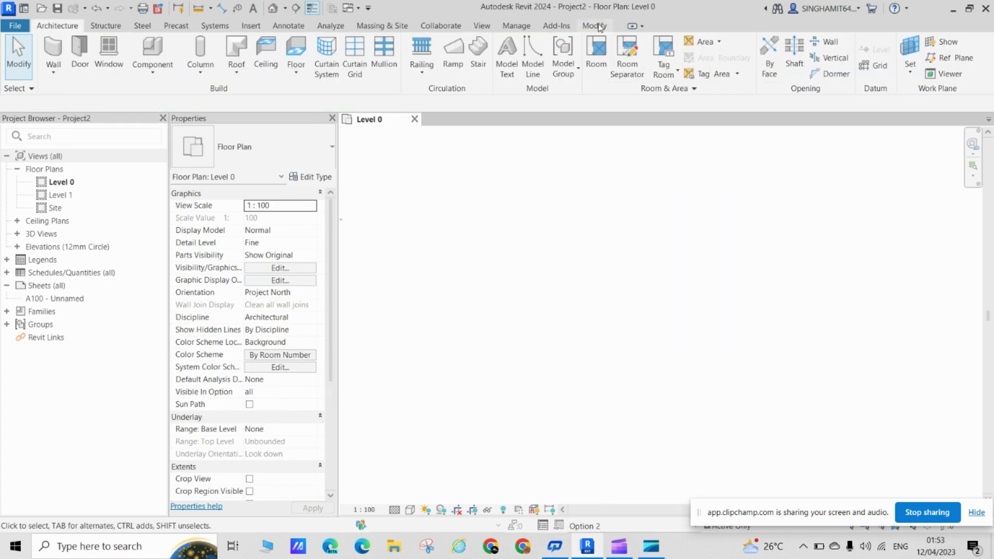
click(599, 27)
click(101, 71)
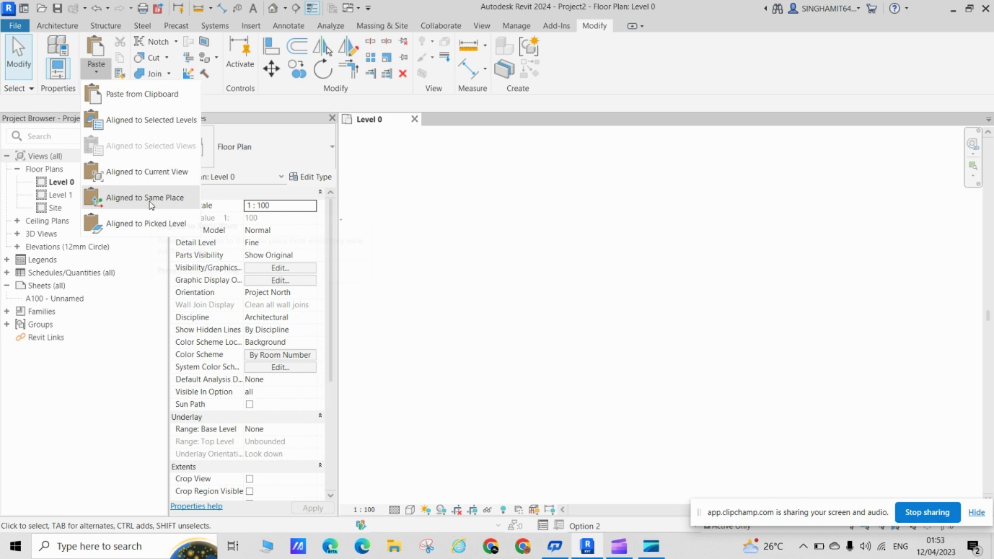
click(150, 199)
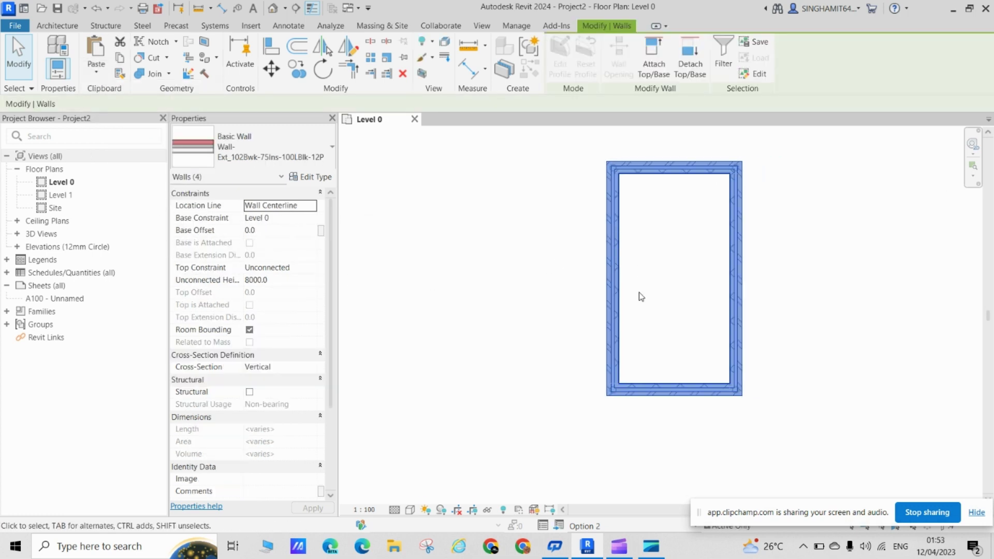
click(554, 297)
scroll(554, 298, down, 2)
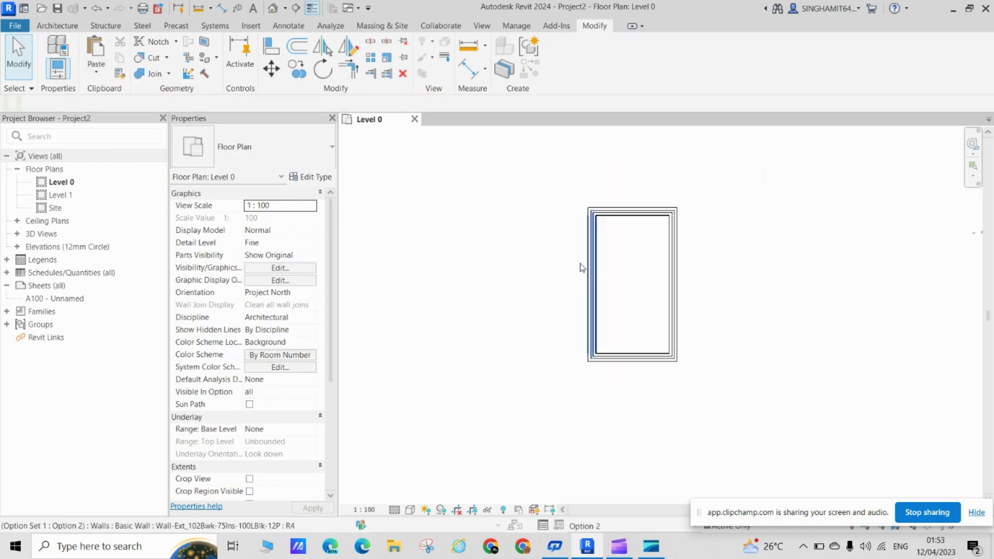
Draw a horizontal dividing wall across the middle from the left to the right wall
click(52, 26)
click(56, 52)
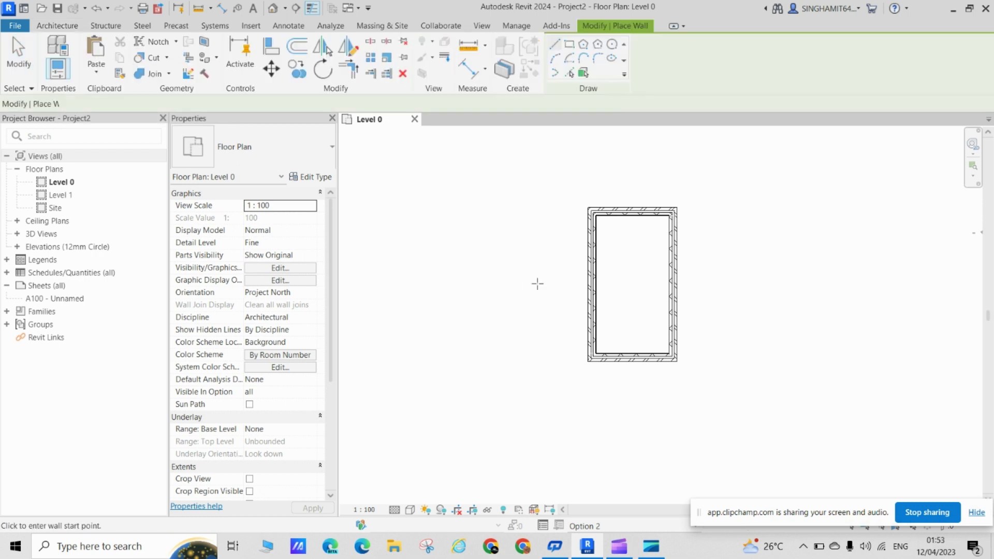
click(593, 285)
click(671, 285)
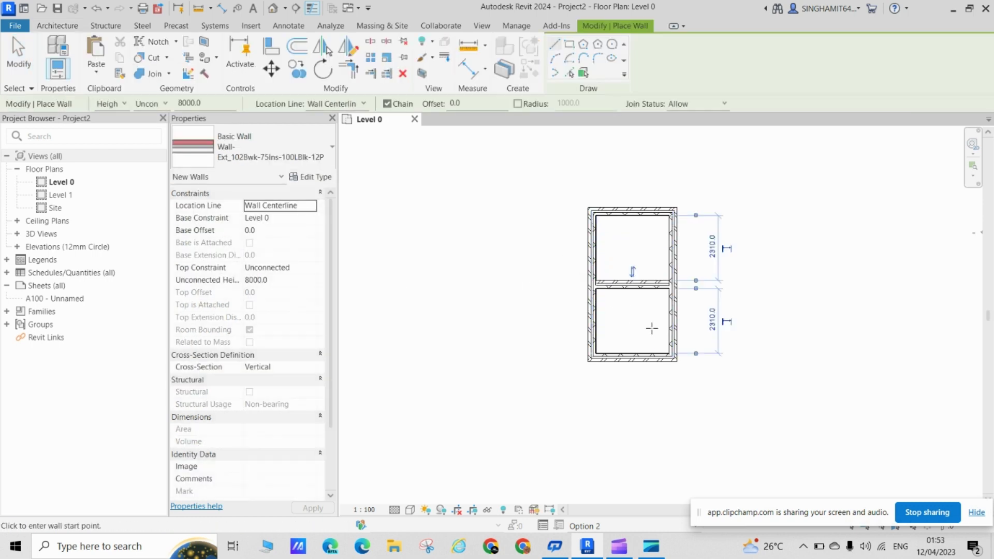
key(Escape)
key(Escape)
scroll(625, 310, up, 1)
scroll(633, 336, up, 2)
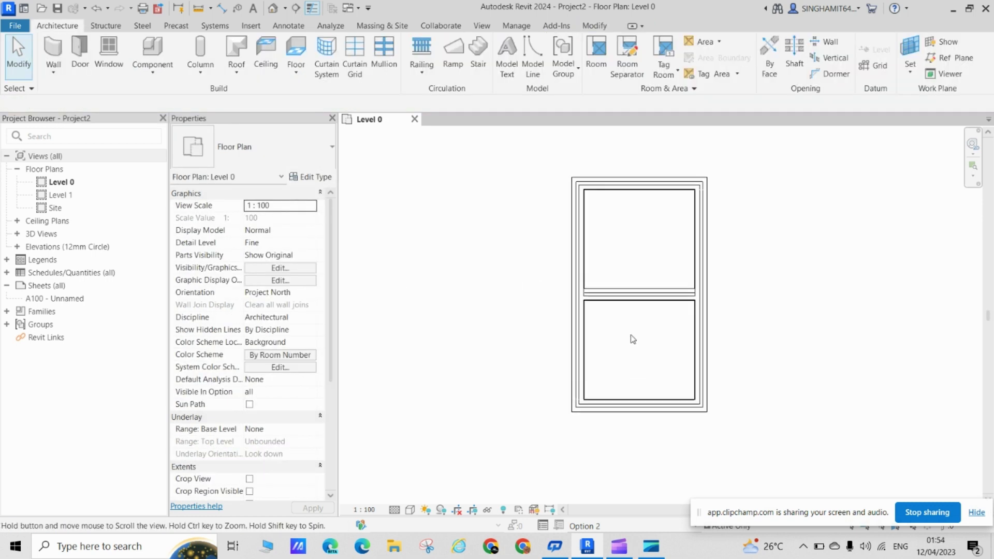
Place rooms 2 and 3 in the upper and lower halves
click(596, 60)
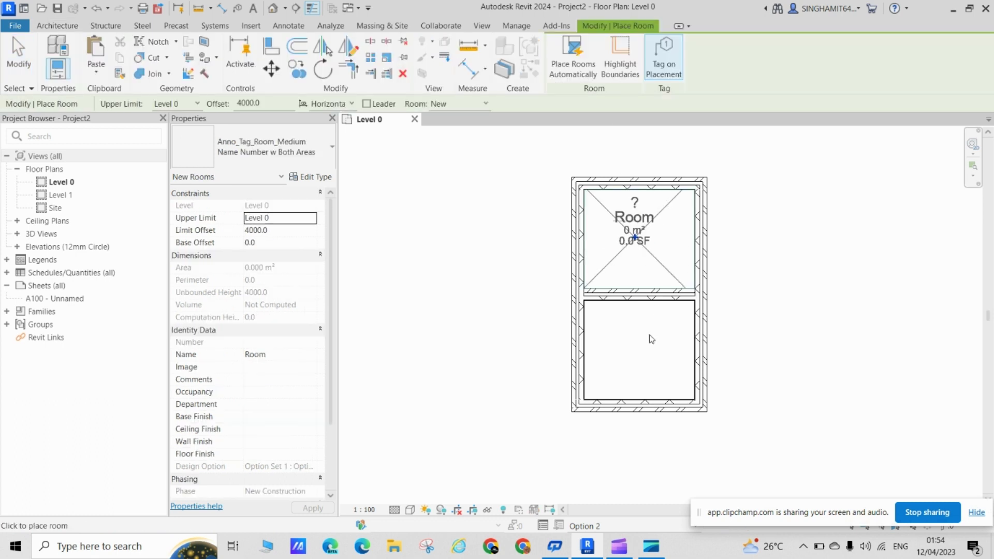
click(636, 363)
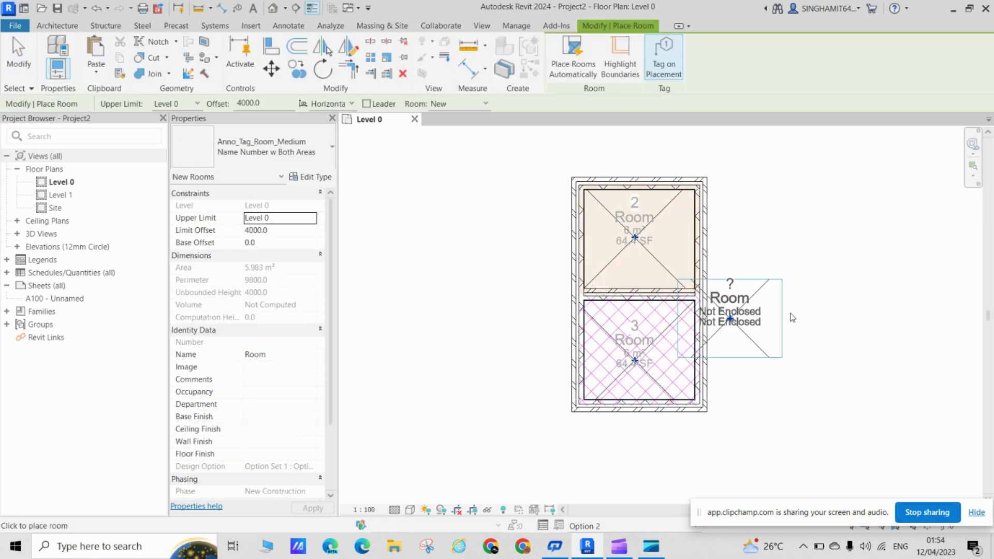
key(Escape)
scroll(512, 297, down, 2)
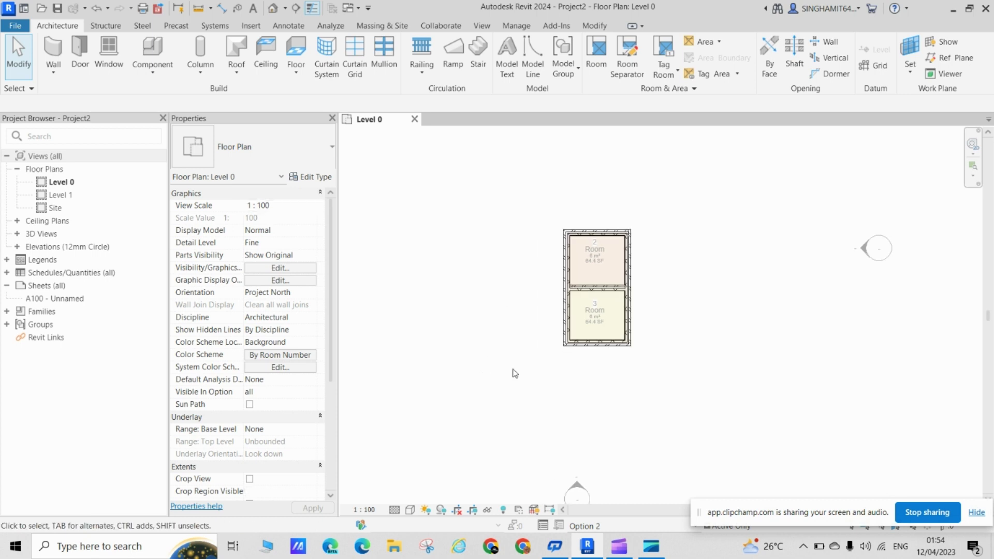
scroll(533, 332, up, 1)
scroll(570, 410, up, 2)
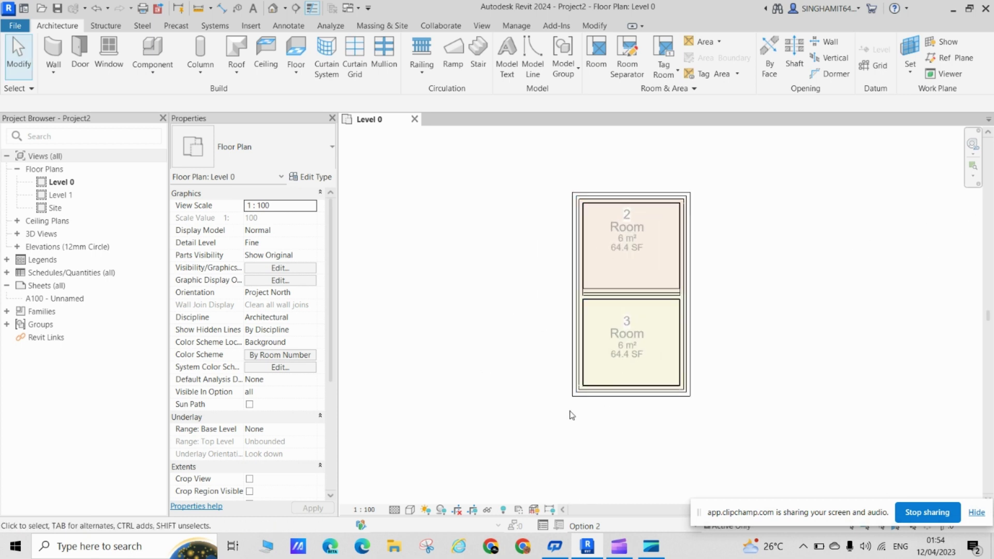
scroll(543, 370, down, 1)
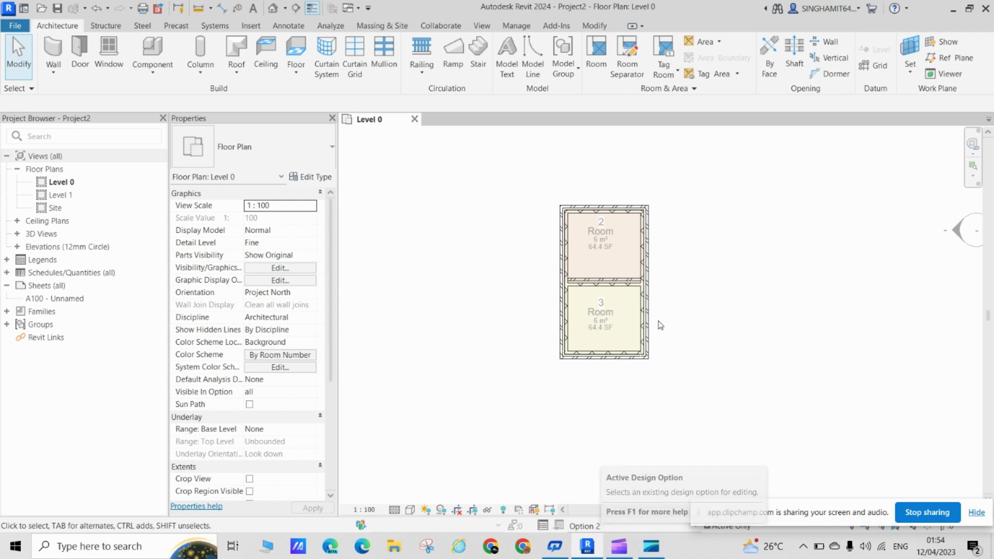
Make Option 3 active and paste the outer walls Aligned to Same Place
click(590, 212)
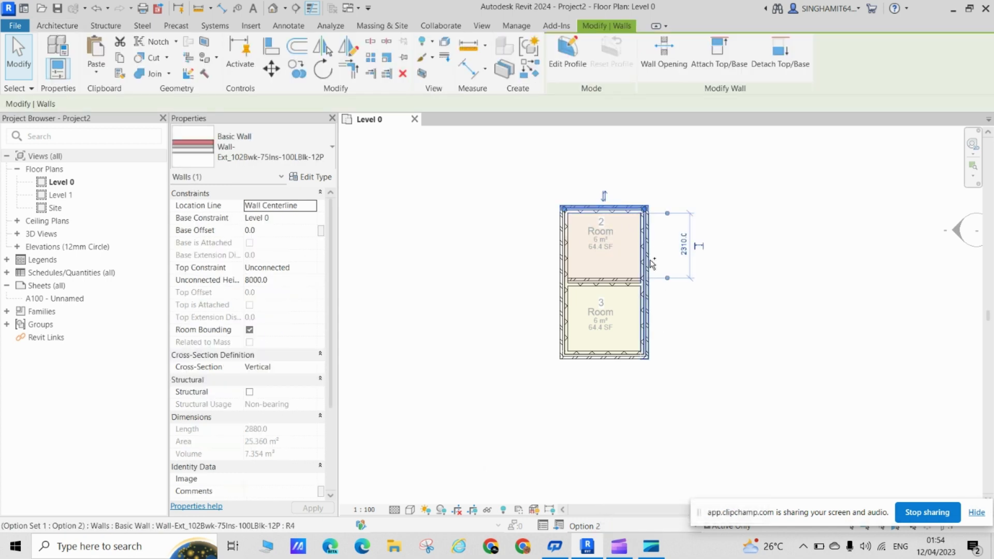
click(557, 314)
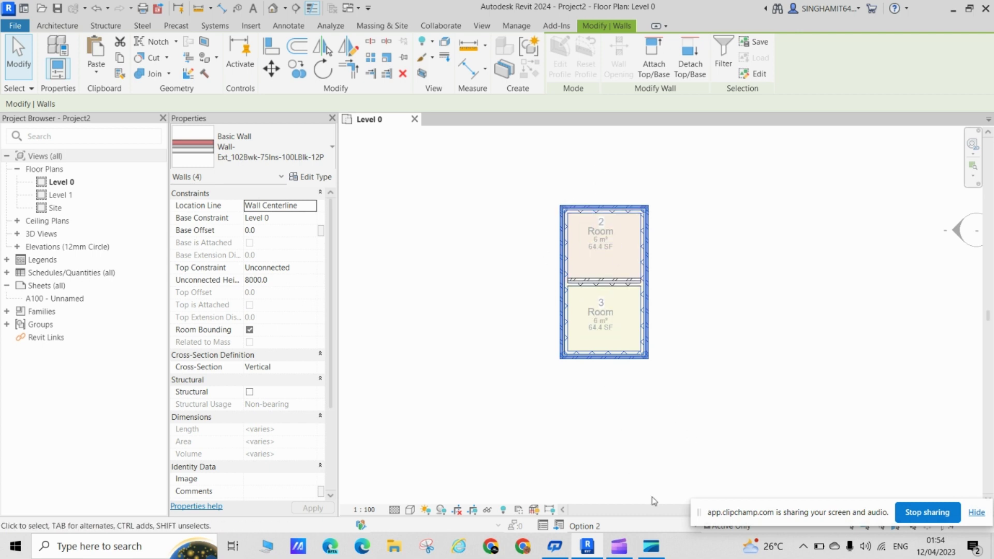
click(613, 528)
click(590, 512)
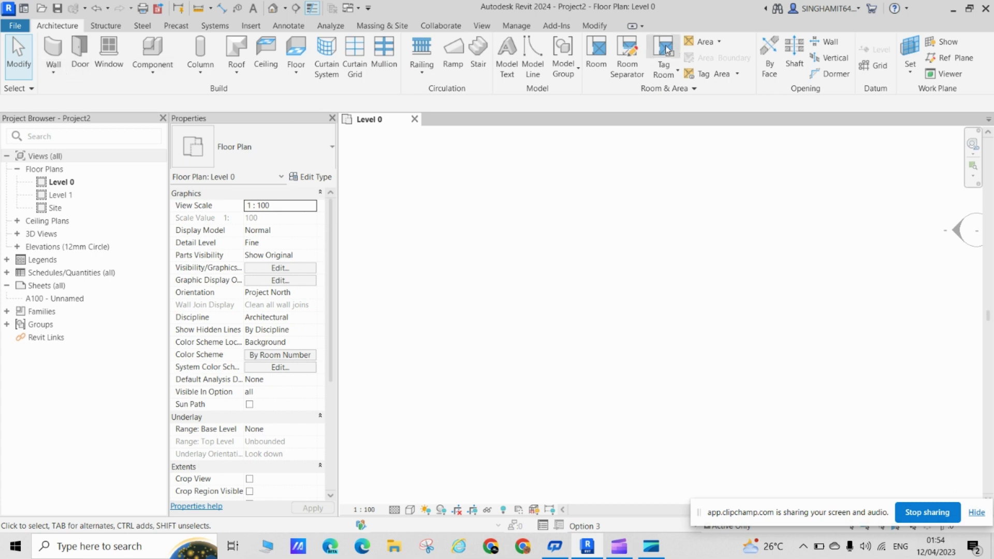
click(594, 26)
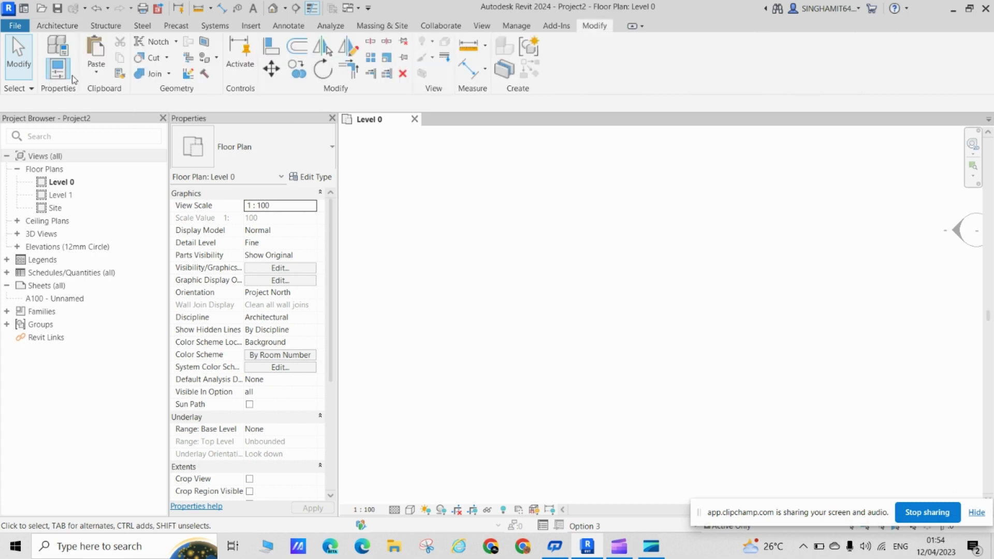
click(97, 72)
click(148, 197)
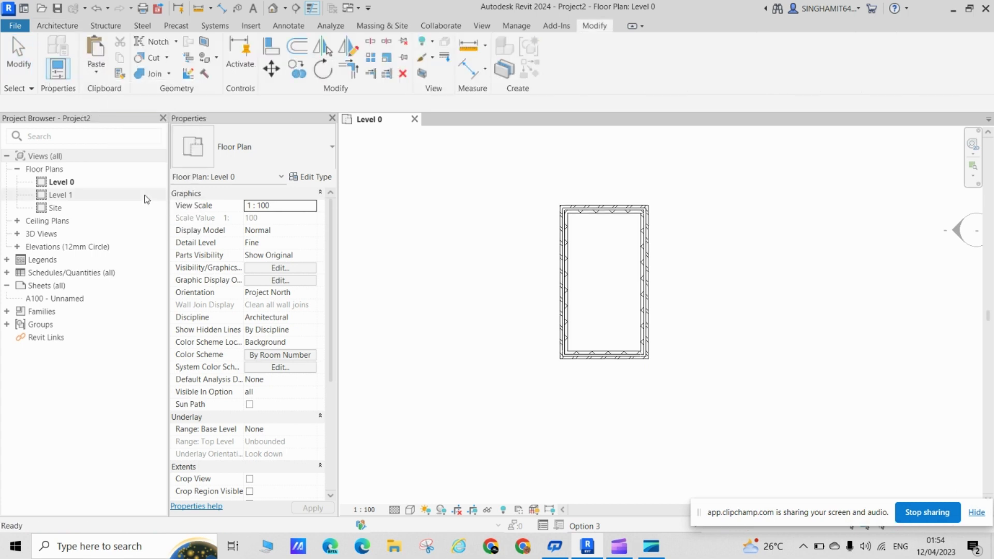
Draw a vertical dividing wall from the top wall's midpoint to the bottom wall
click(57, 25)
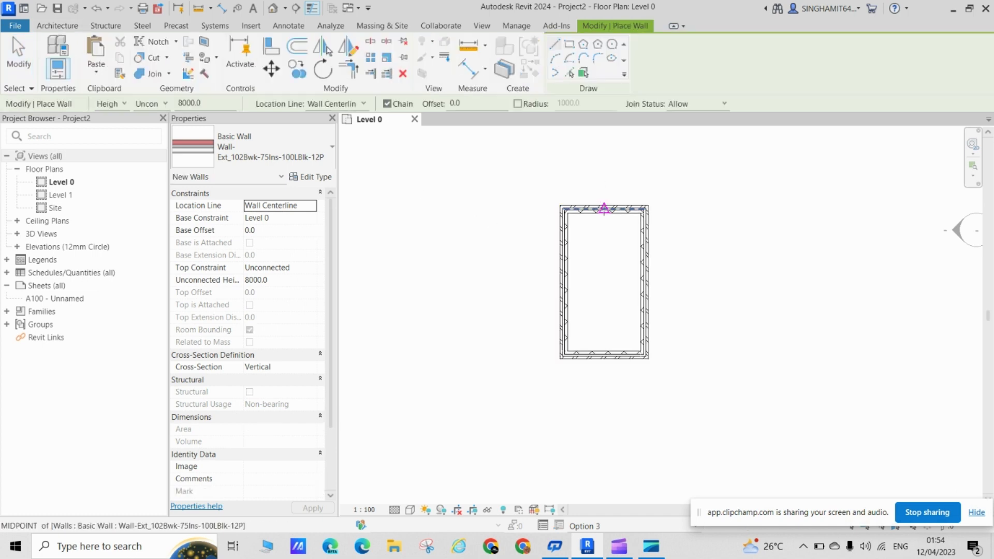
click(605, 206)
click(605, 356)
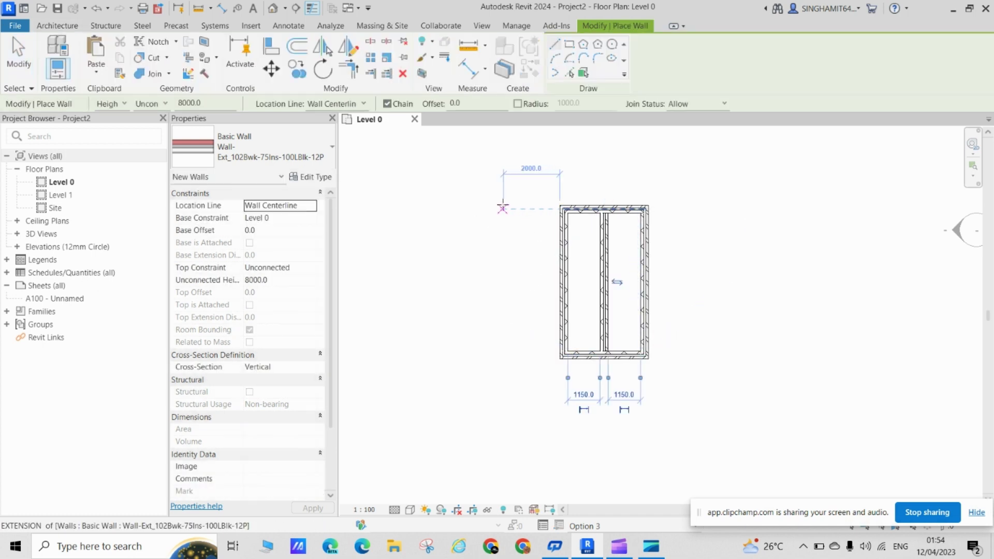
key(Escape)
key(Escape)
Place room 4 in the left half and room 5 in the right half
click(586, 65)
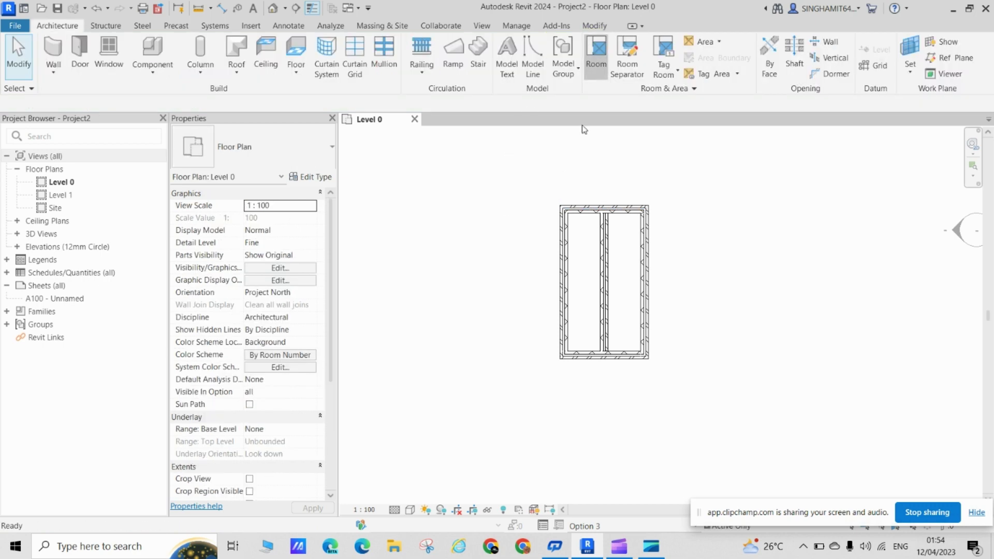
click(581, 268)
click(630, 265)
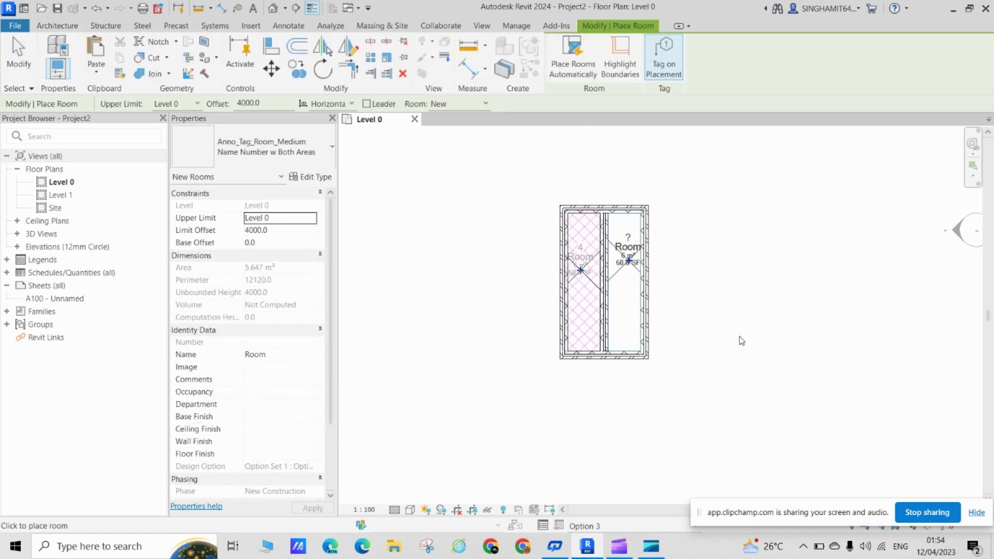
key(Escape)
key(Escape)
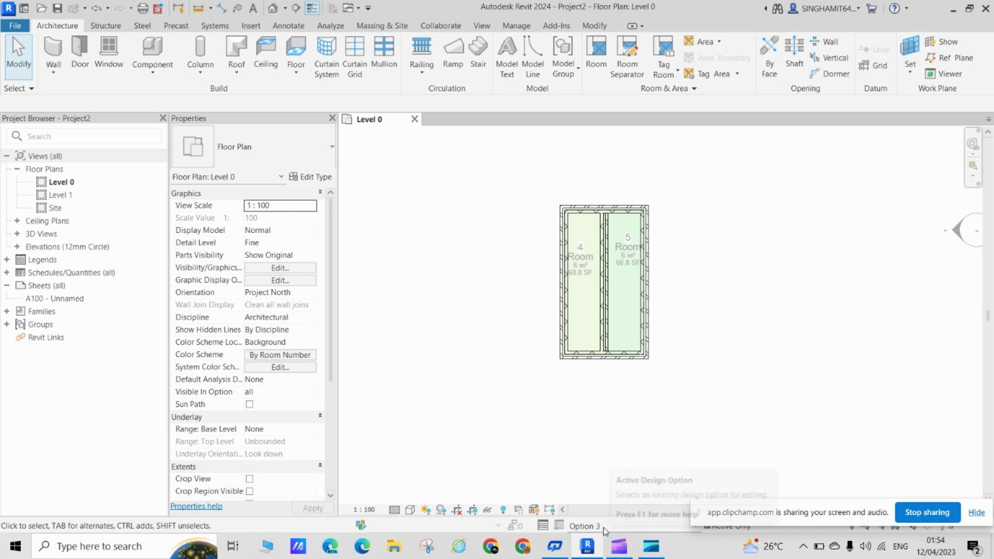
click(611, 530)
Cycle the active design option through Option 1, 2 and 3, then recentre and select Level 0
click(598, 486)
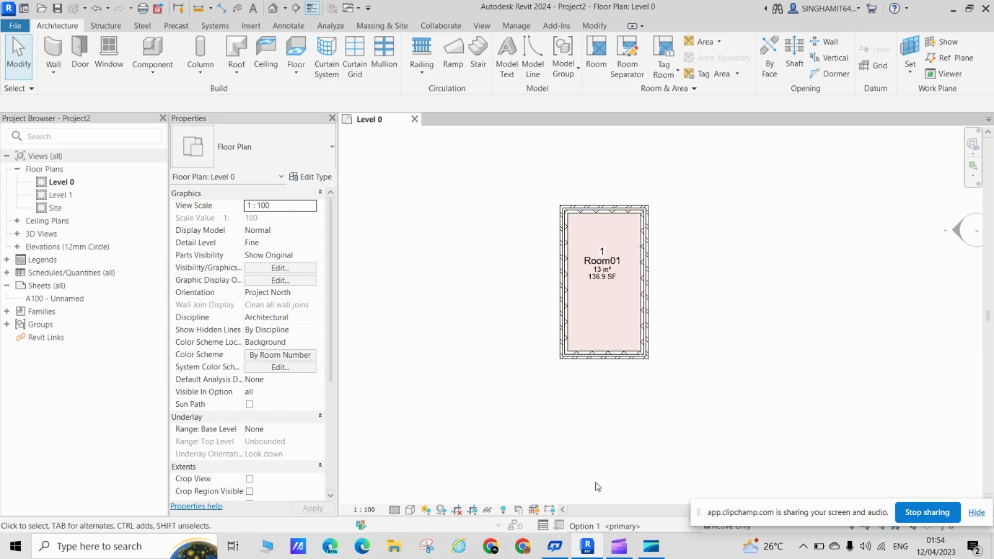
click(600, 527)
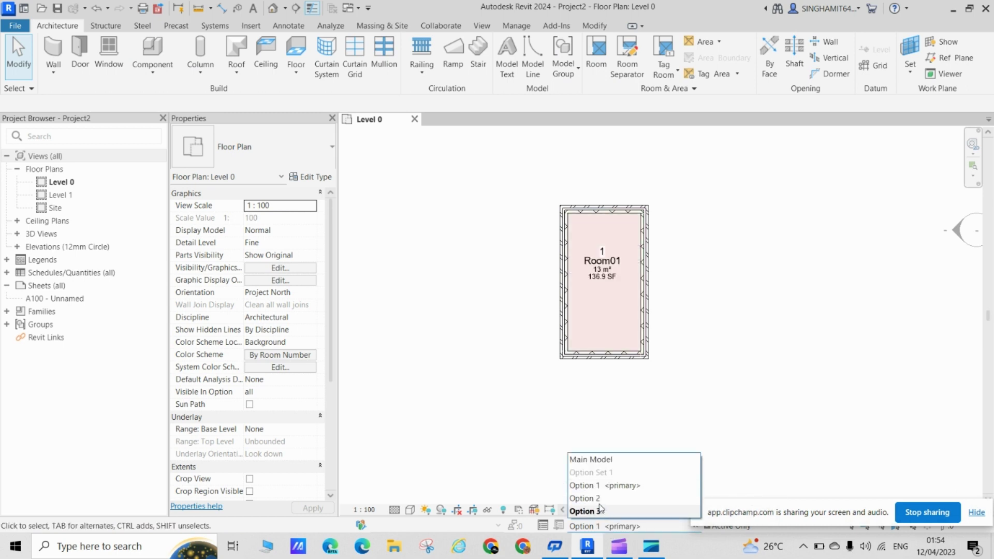
click(595, 500)
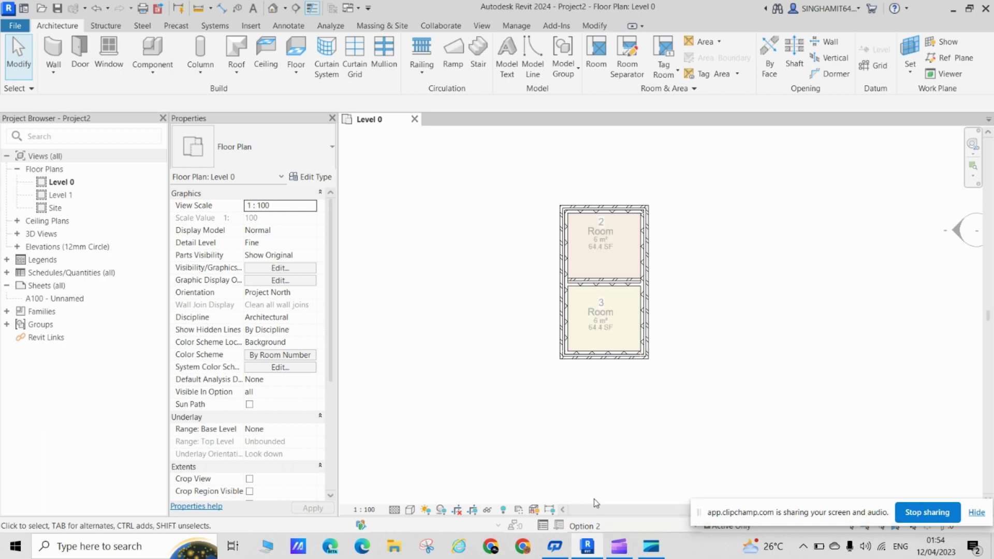
click(598, 528)
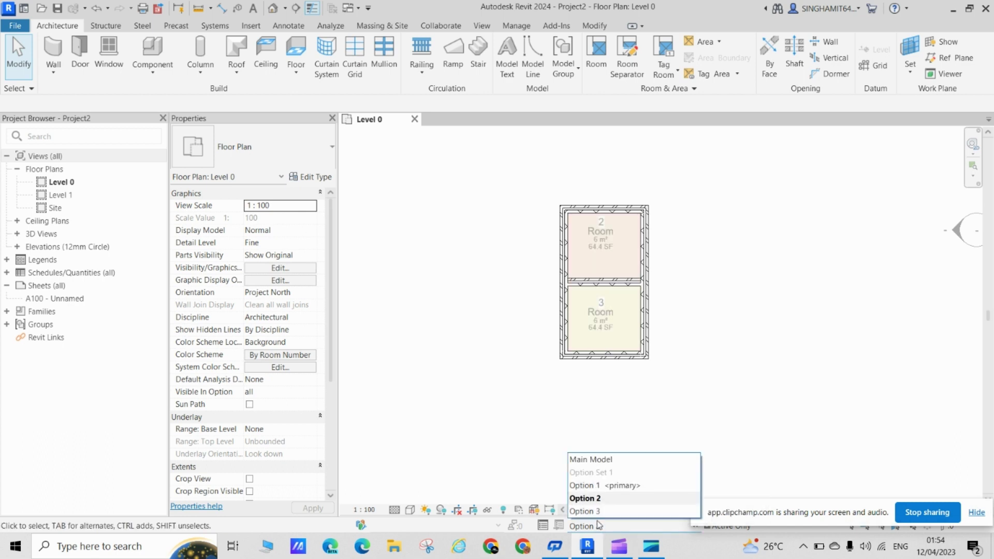
click(603, 510)
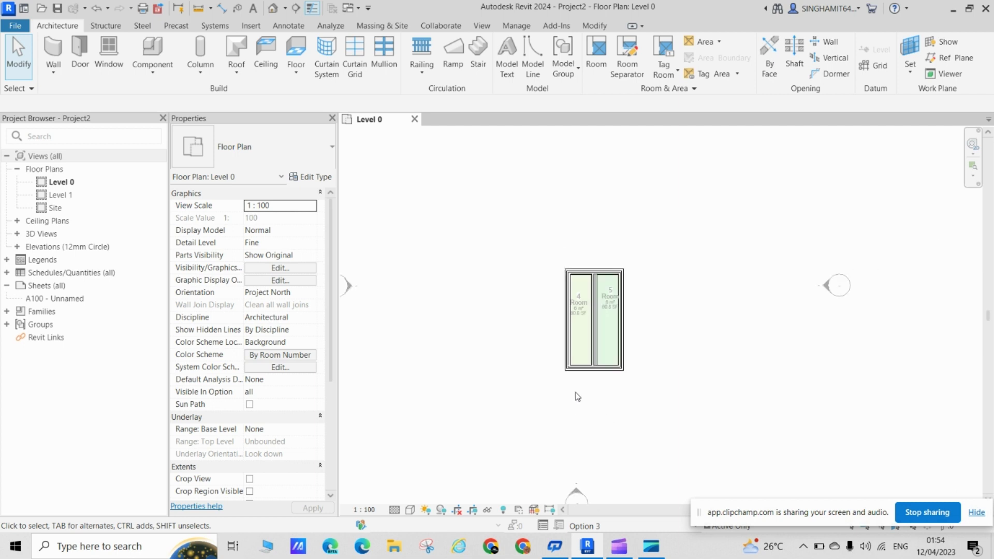
mouse_move(555, 420)
middle_down()
mouse_move(594, 357)
mouse_move(564, 341)
middle_up()
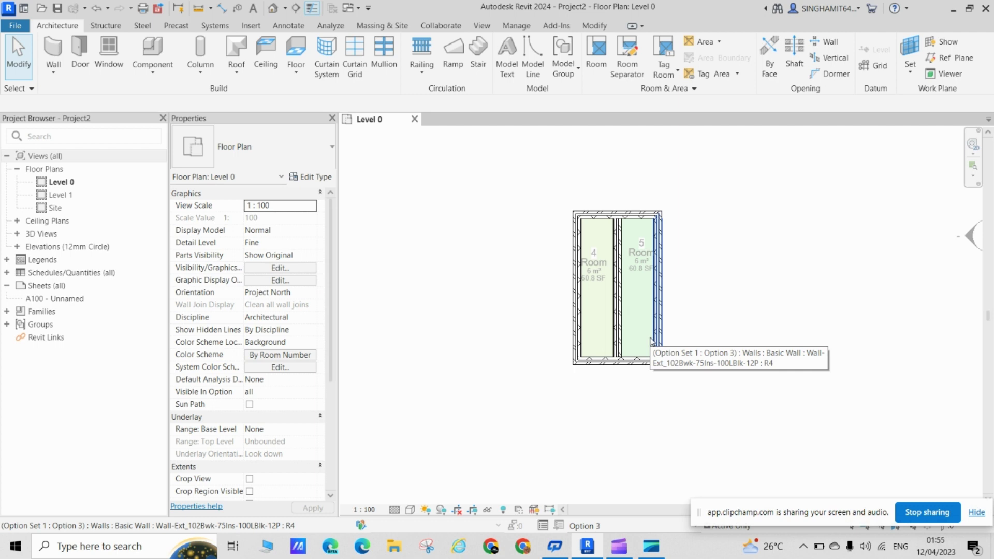
click(68, 183)
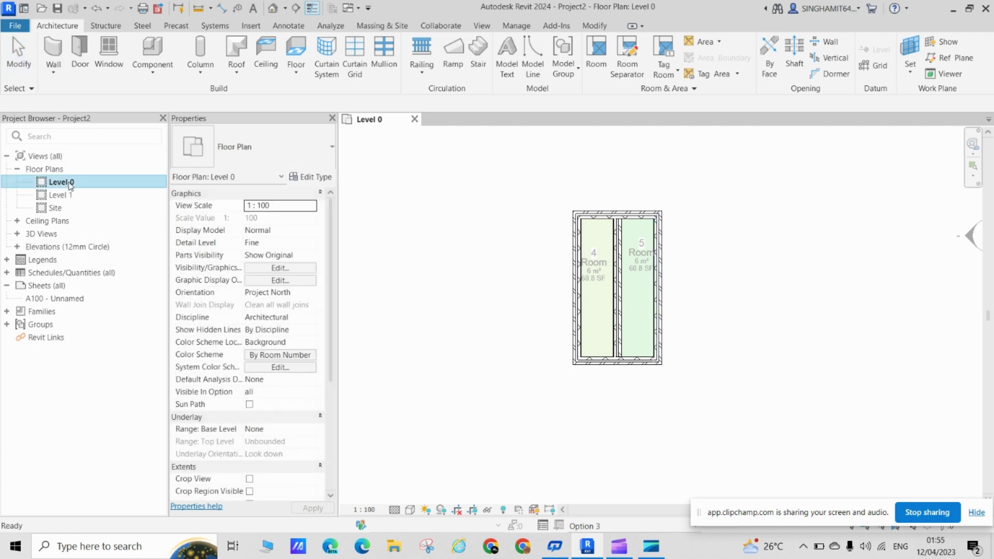
Duplicate Level 0 twice, once with detailing and once plain, then reopen Level 0
right_click(70, 185)
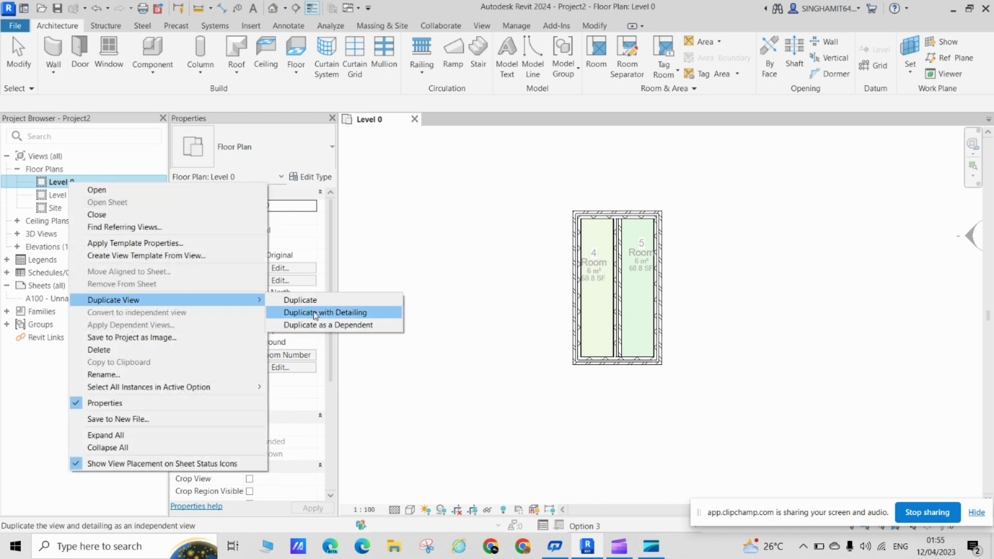
click(331, 311)
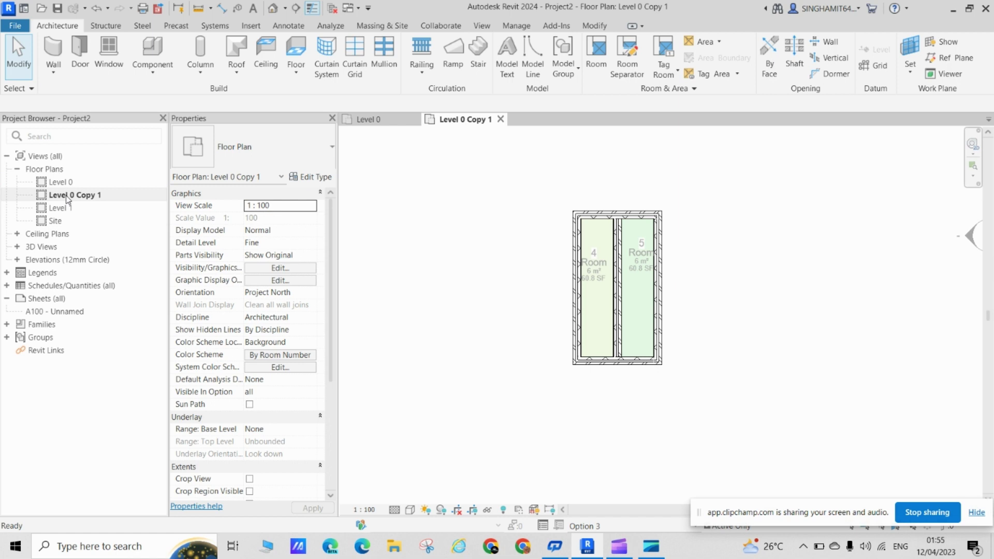
right_click(66, 196)
click(70, 182)
right_click(70, 183)
mouse_move(113, 300)
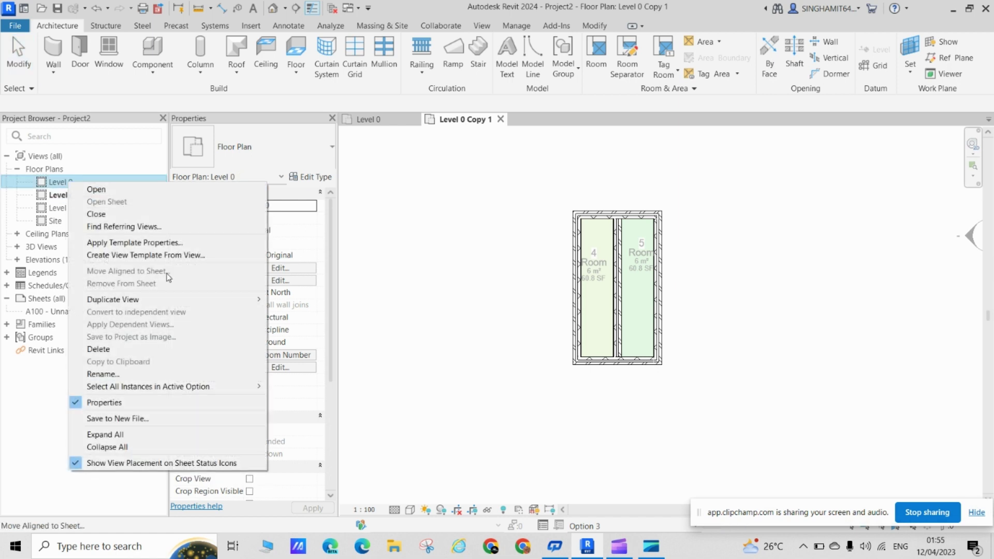
click(315, 302)
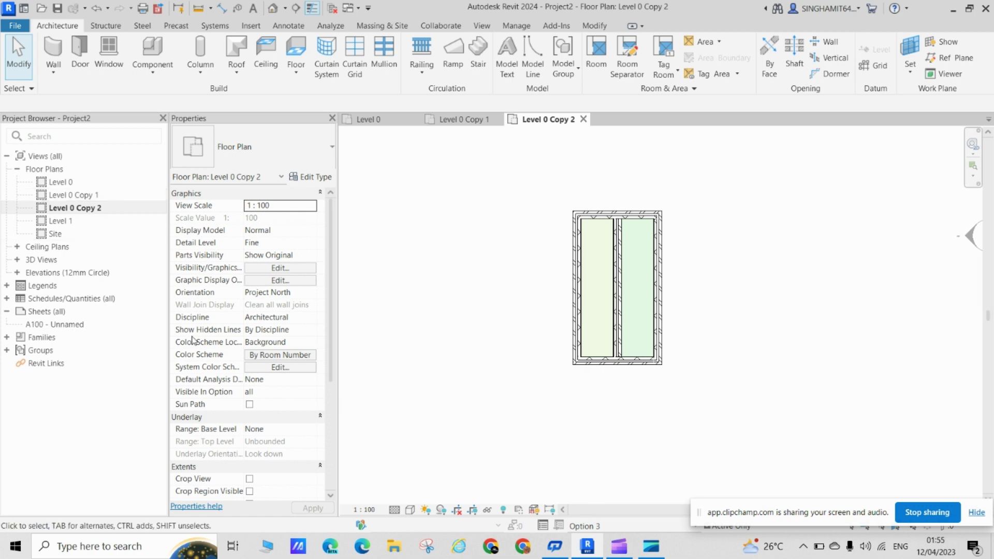
double_click(61, 182)
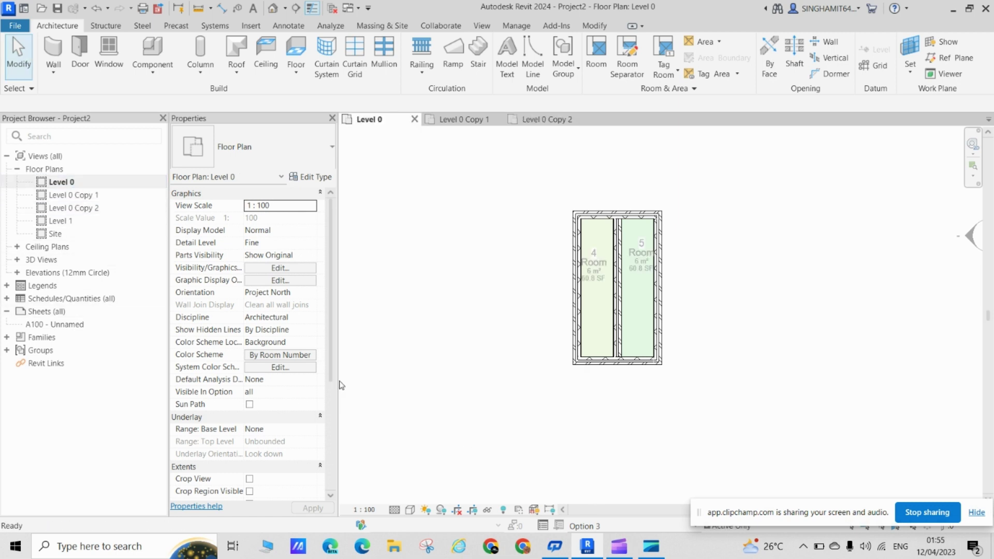
Activate Option 1, then open Level 0 Copy 1 and make Option 2 the active design option
click(604, 527)
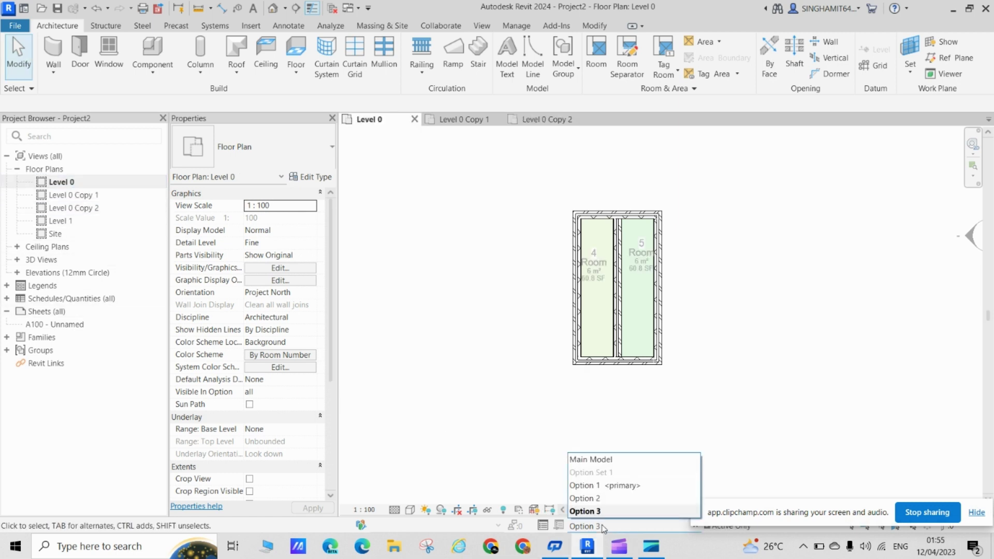
click(601, 486)
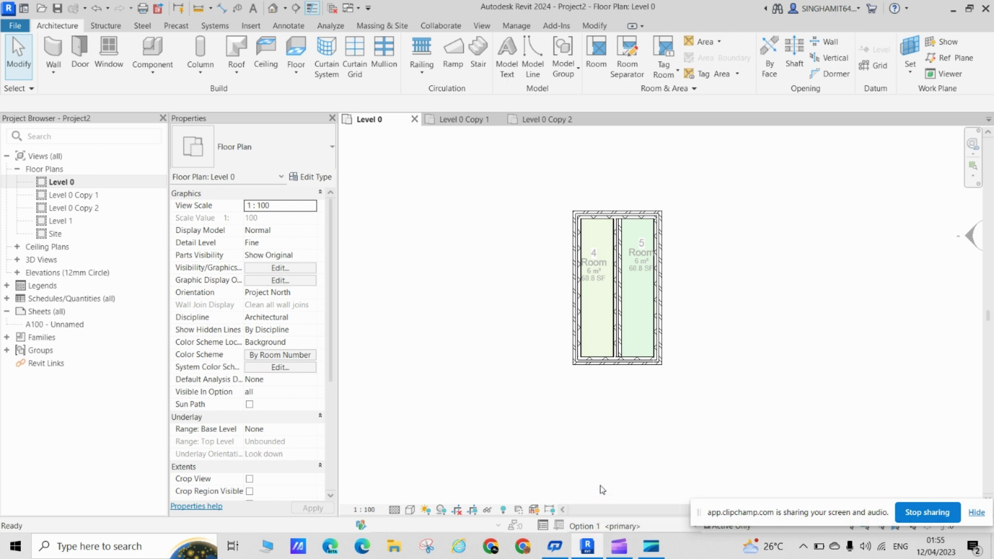
double_click(73, 195)
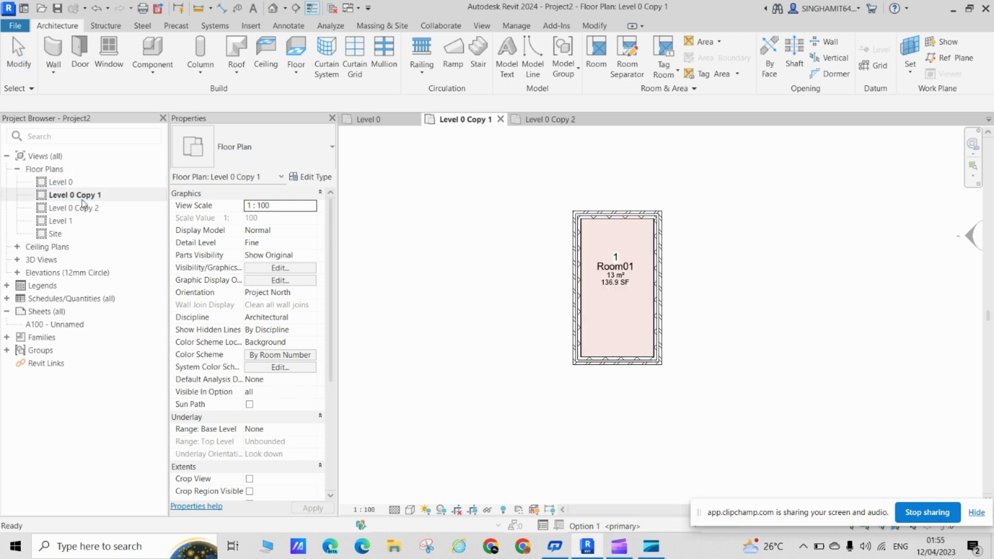
click(601, 528)
click(608, 501)
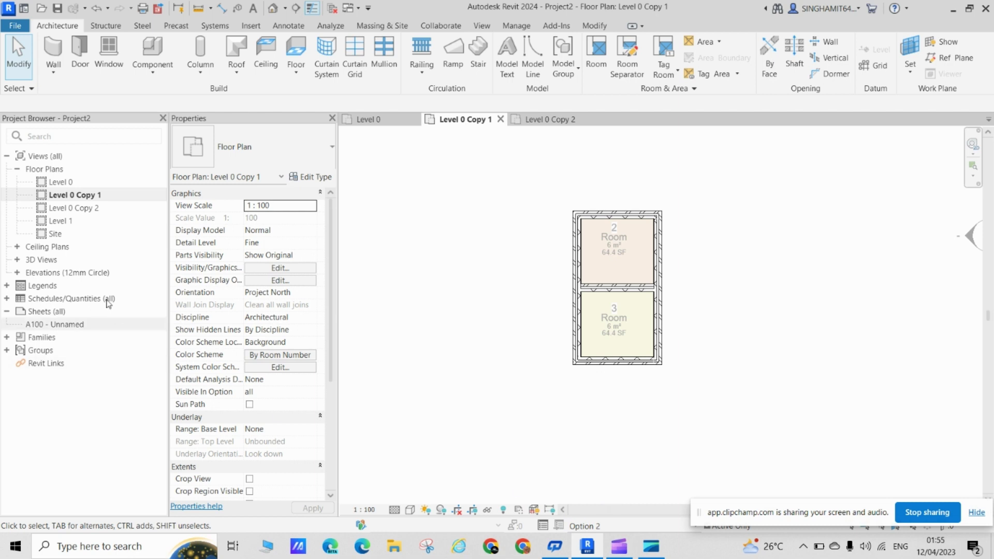
Return to Level 0 and make Option 1 <primary> the active design option again
double_click(72, 187)
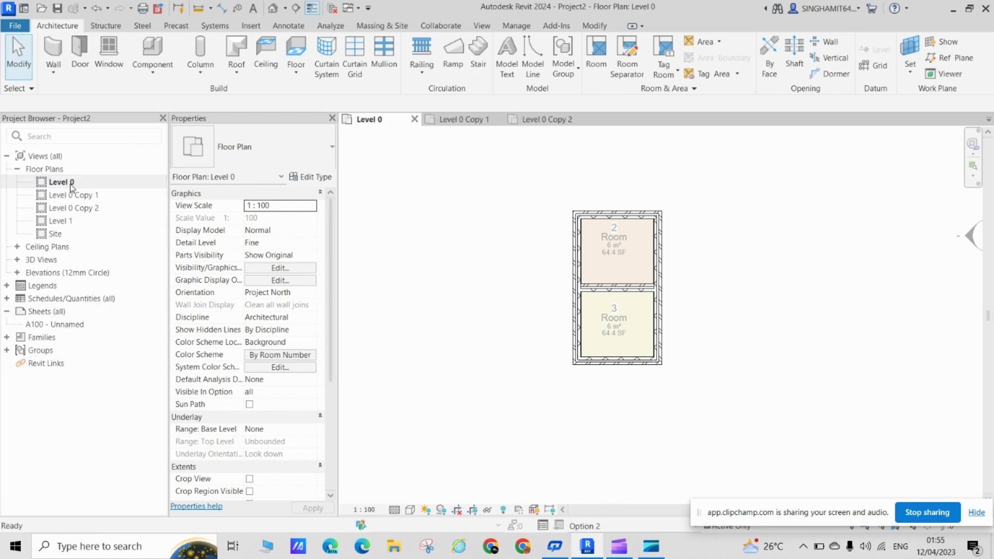
click(614, 526)
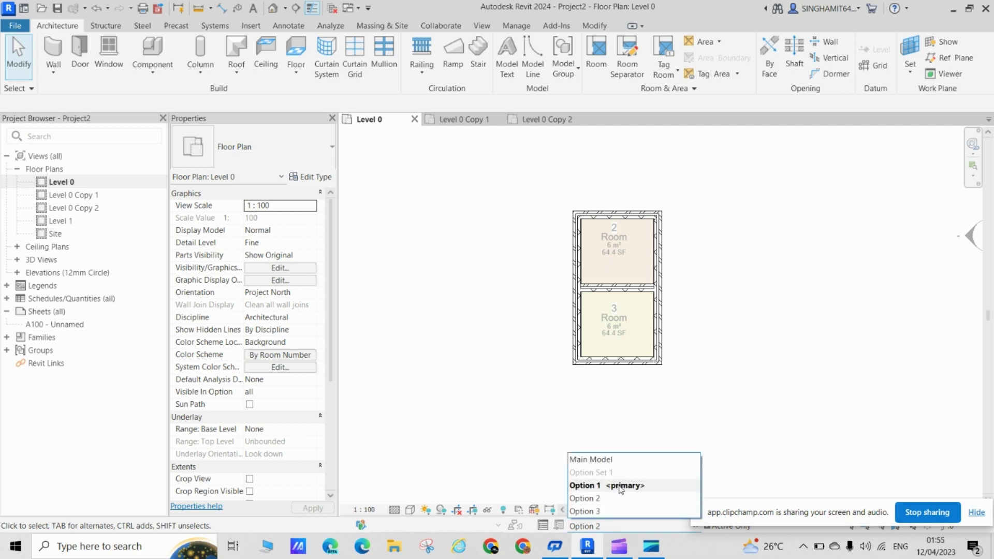
click(86, 201)
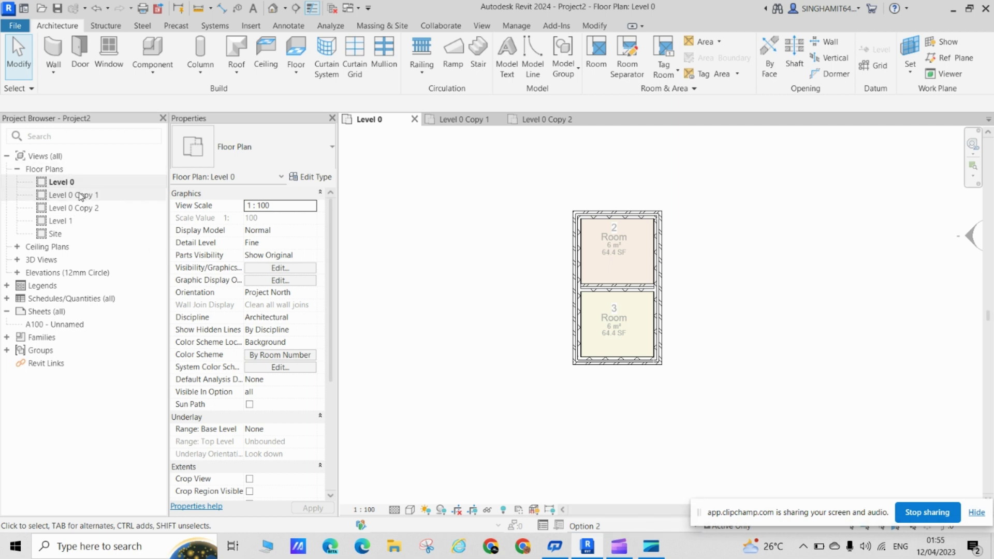
click(81, 195)
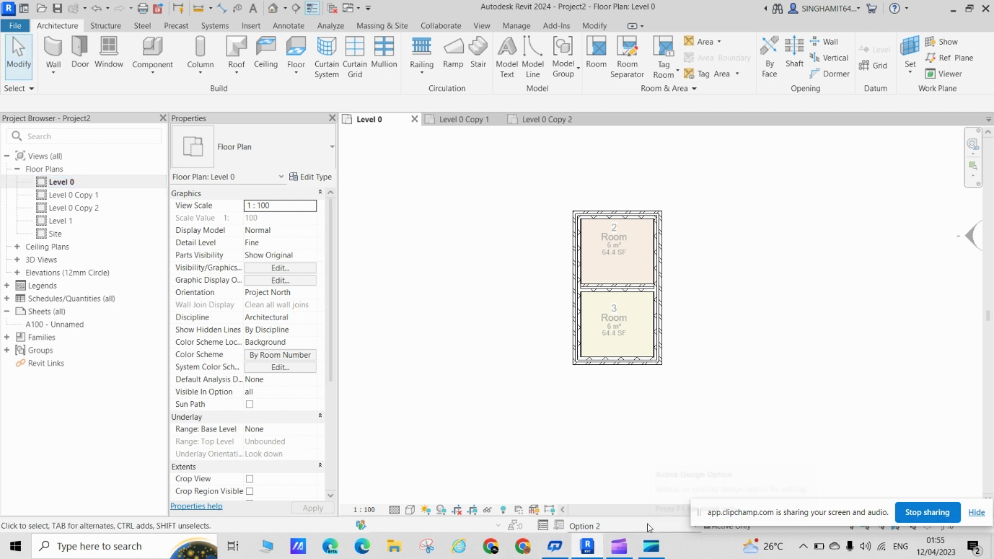
click(612, 524)
click(593, 485)
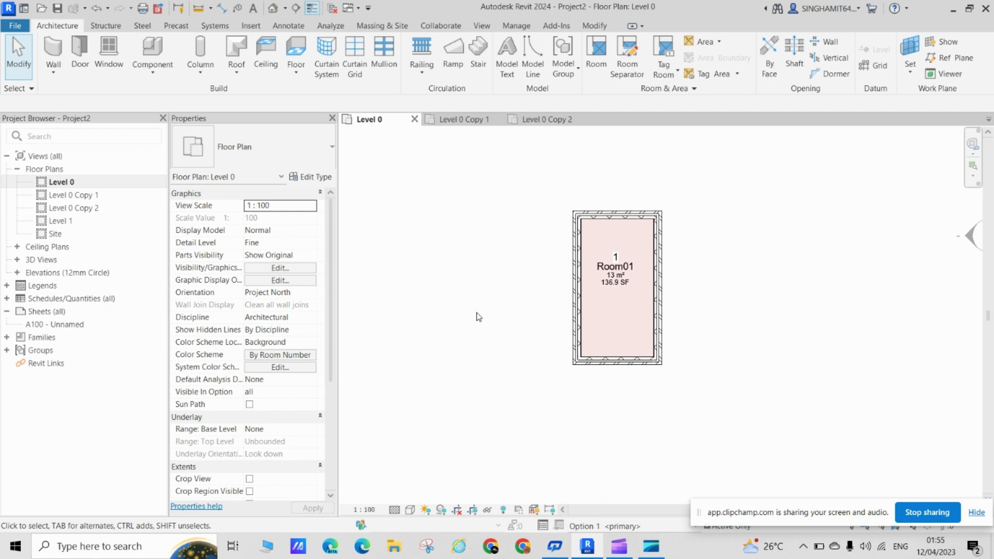
Using VG's Design Options tab, set Level 0's Option Set 1 to Option 1 <primary>
key(v)
key(g)
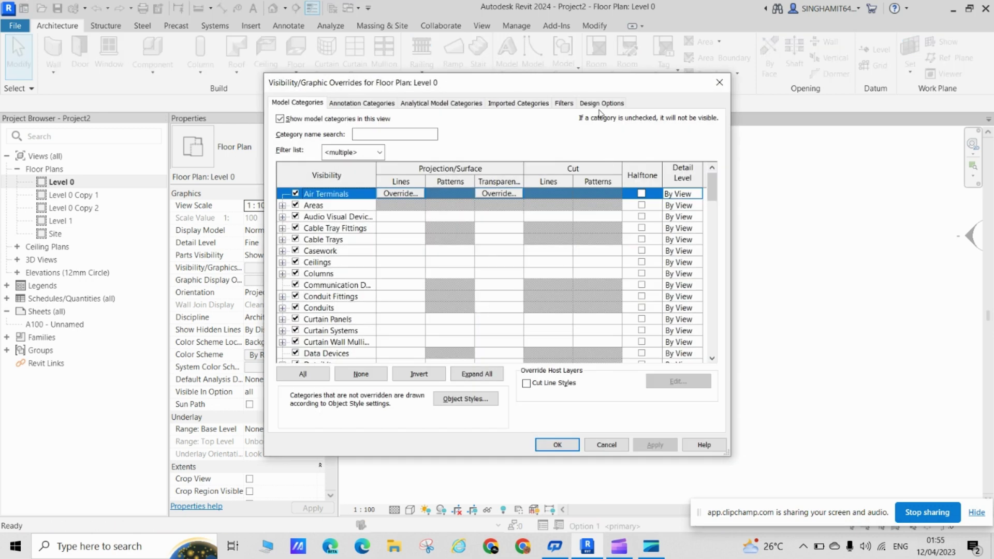
click(602, 103)
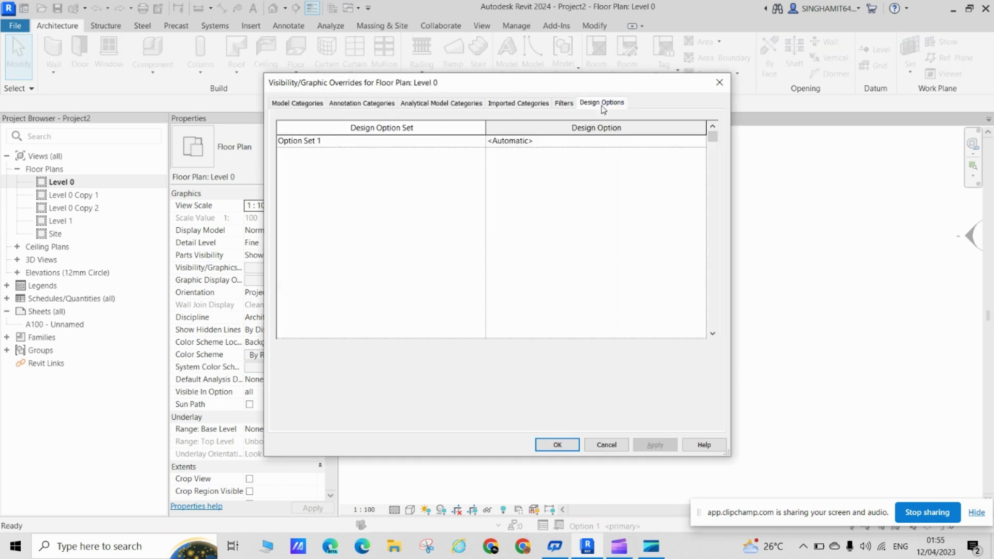
click(701, 142)
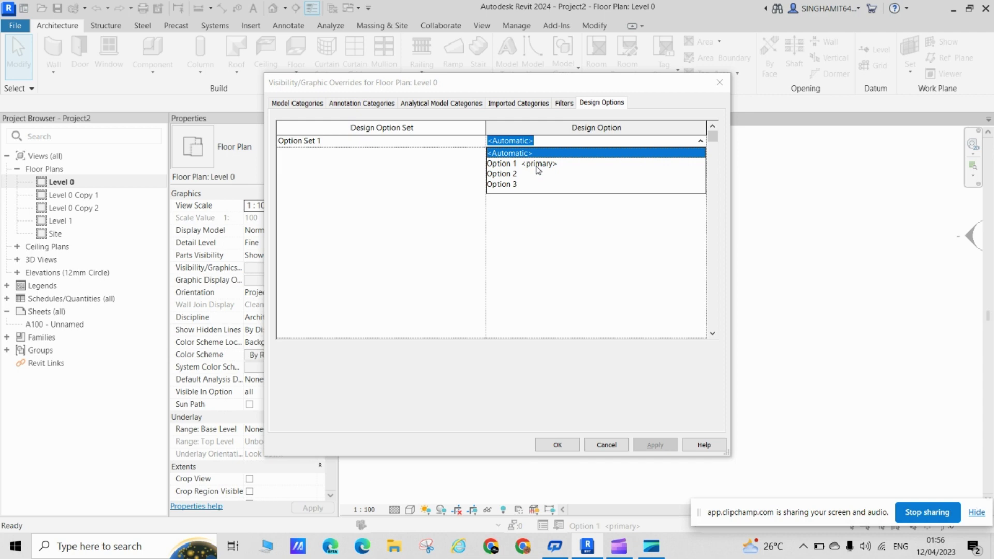
click(537, 165)
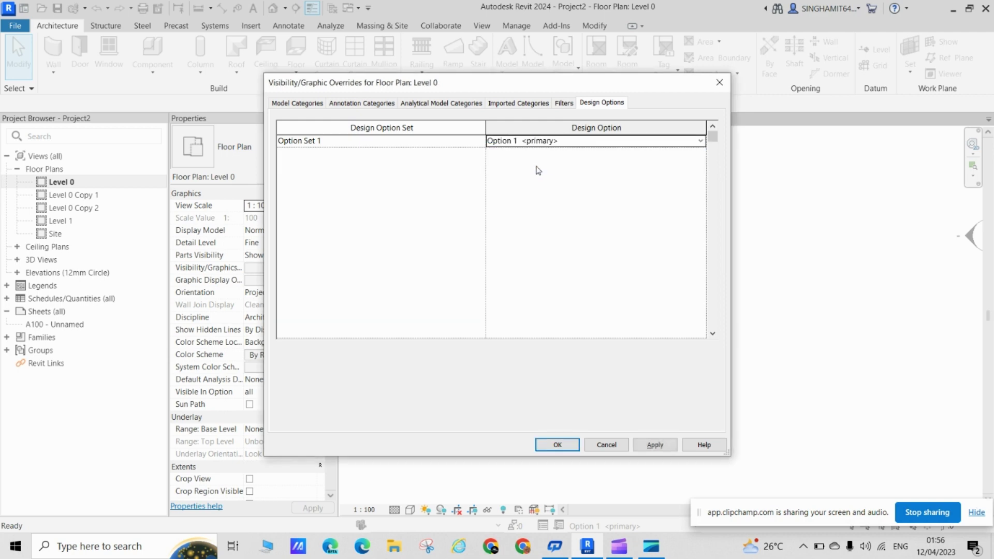
click(557, 445)
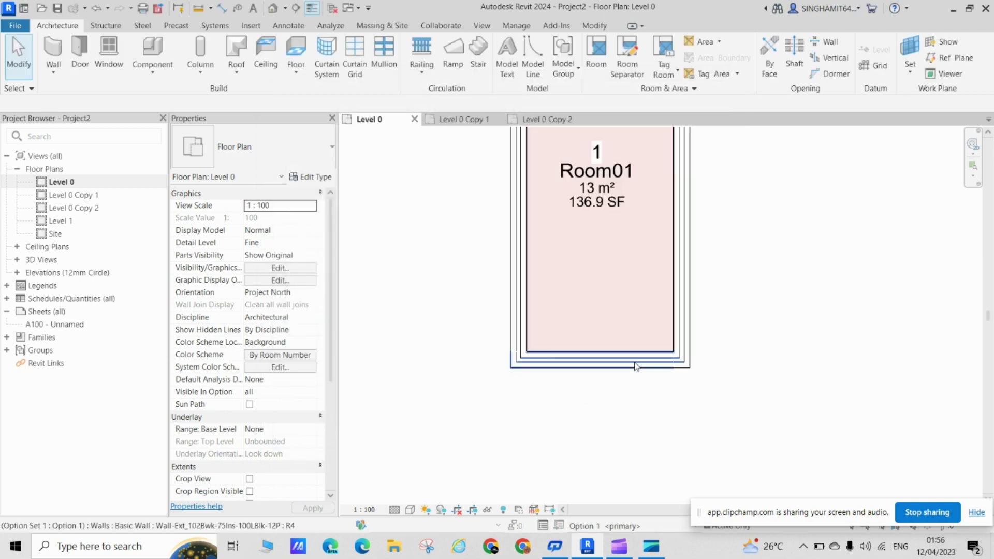
Open Level 0 Copy 1 and make Option 2 the active design option
scroll(637, 367, down, 3)
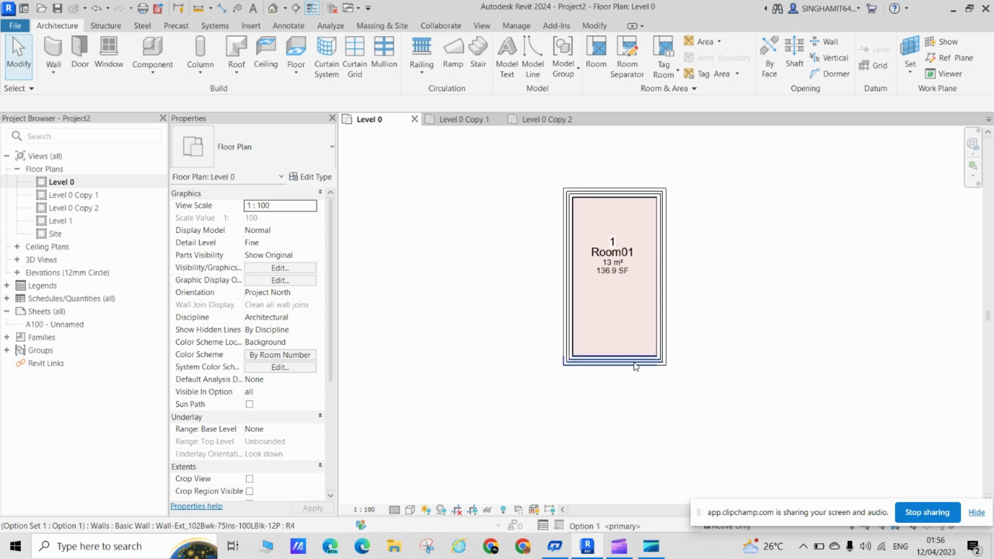
double_click(77, 196)
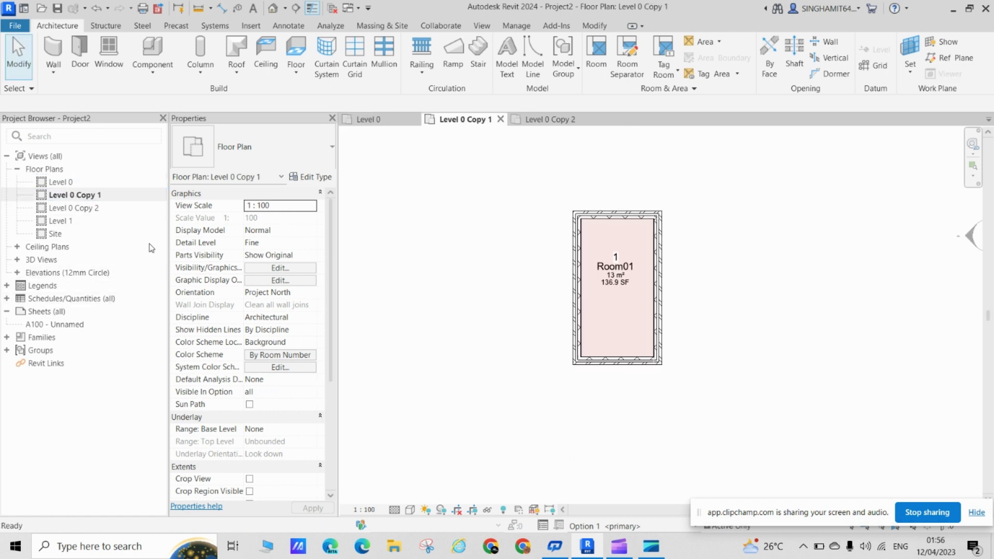
click(604, 526)
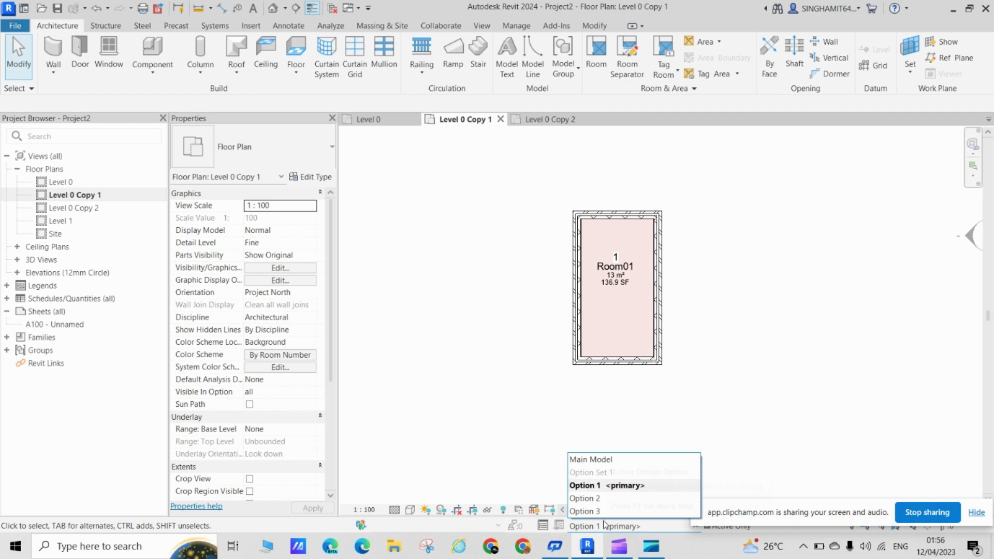
click(593, 500)
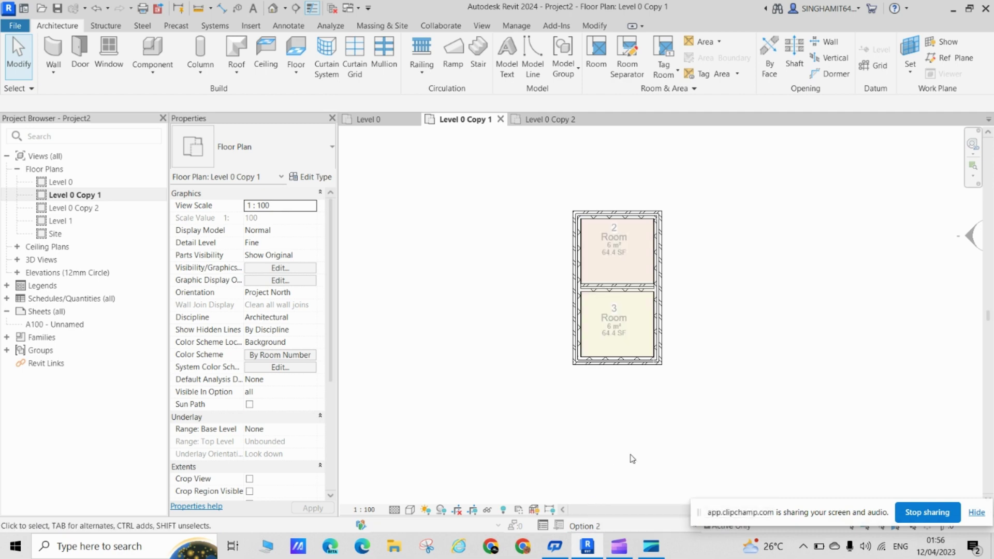
Using VG's Design Options tab, set Level 0 Copy 1's Option Set 1 to Option 2
key(v)
key(g)
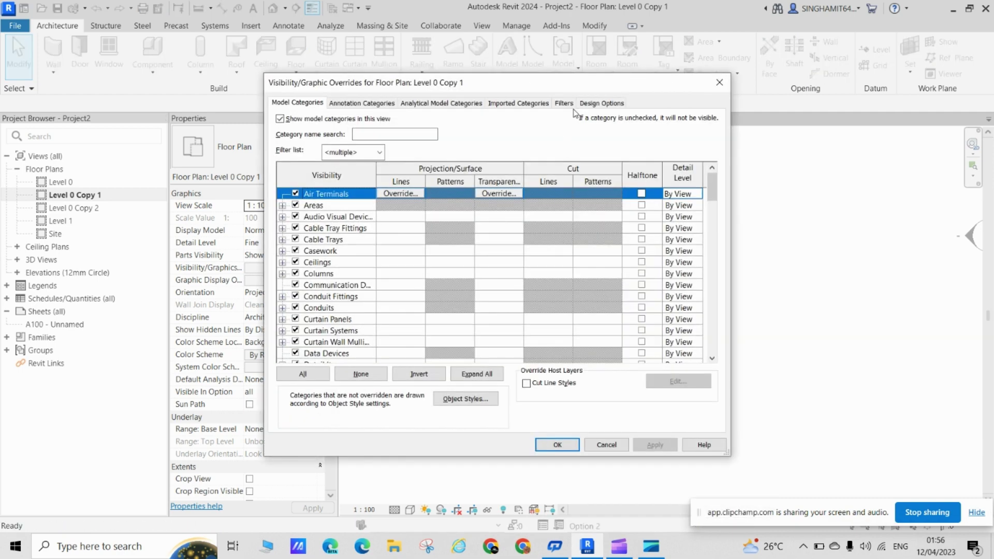
click(601, 102)
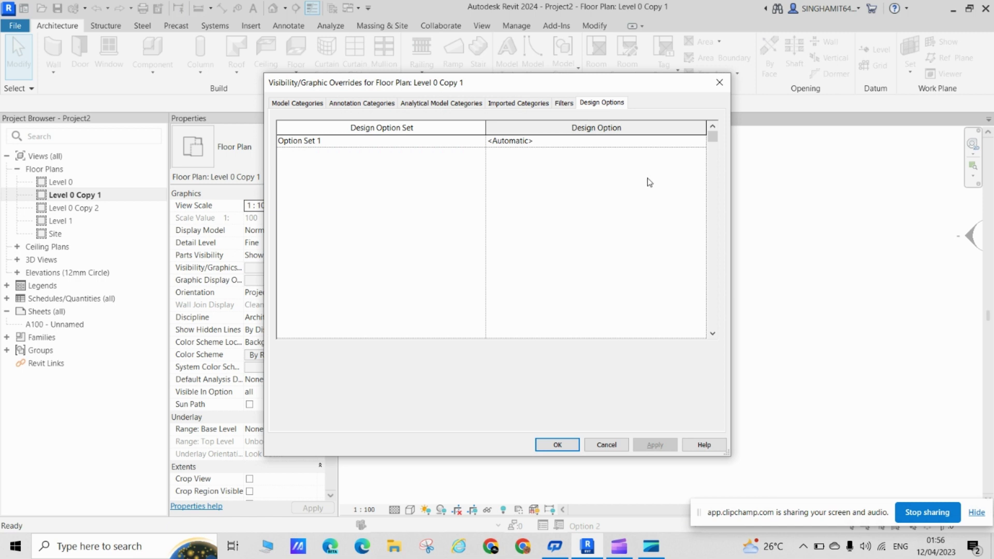
click(700, 142)
click(511, 173)
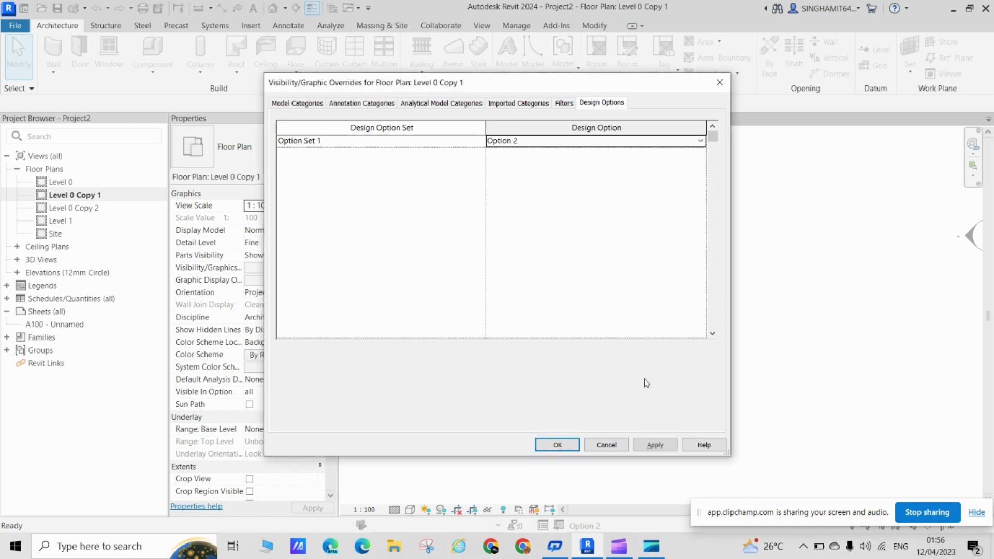
click(557, 445)
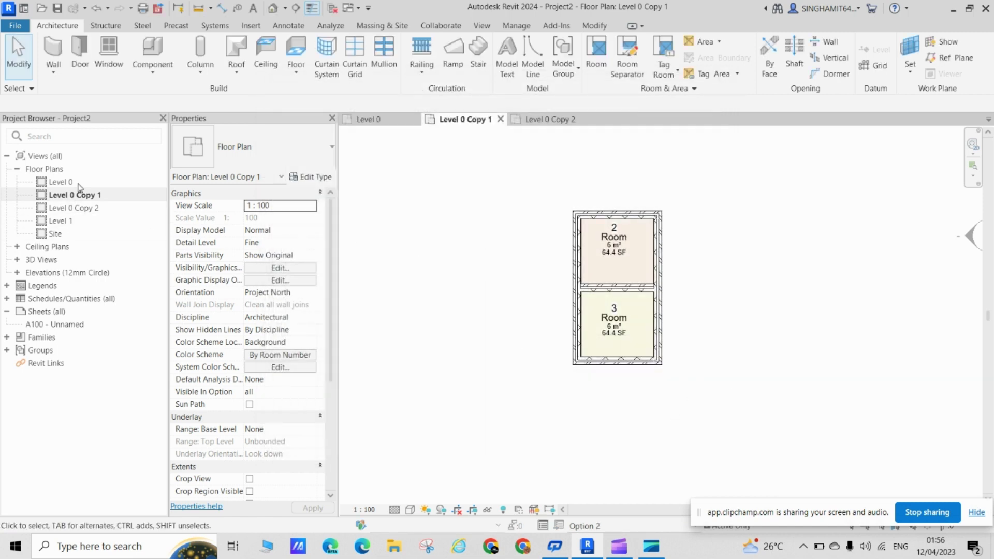
Compare Level 0 with Level 0 Copy 1, then set the active design option to Main Model
double_click(62, 182)
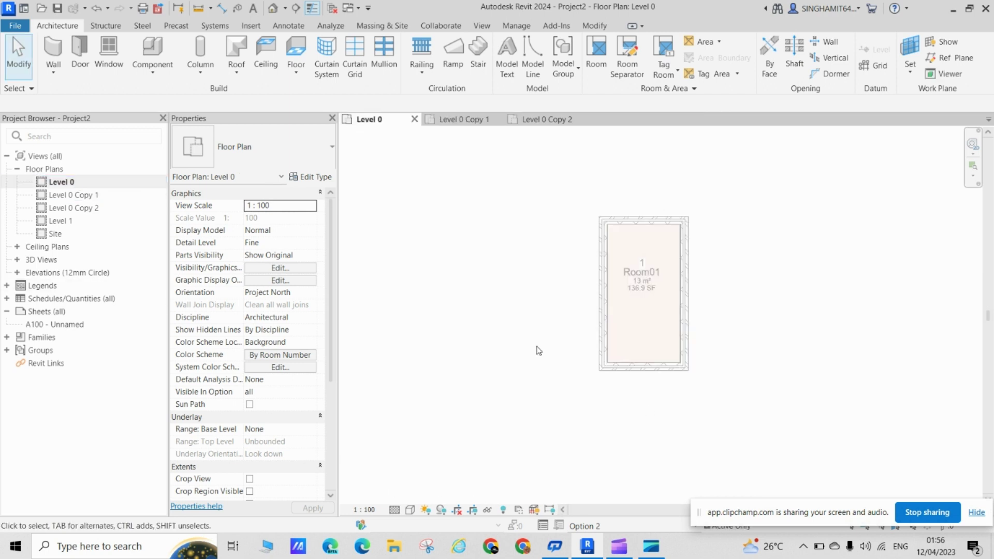
scroll(536, 347, down, 2)
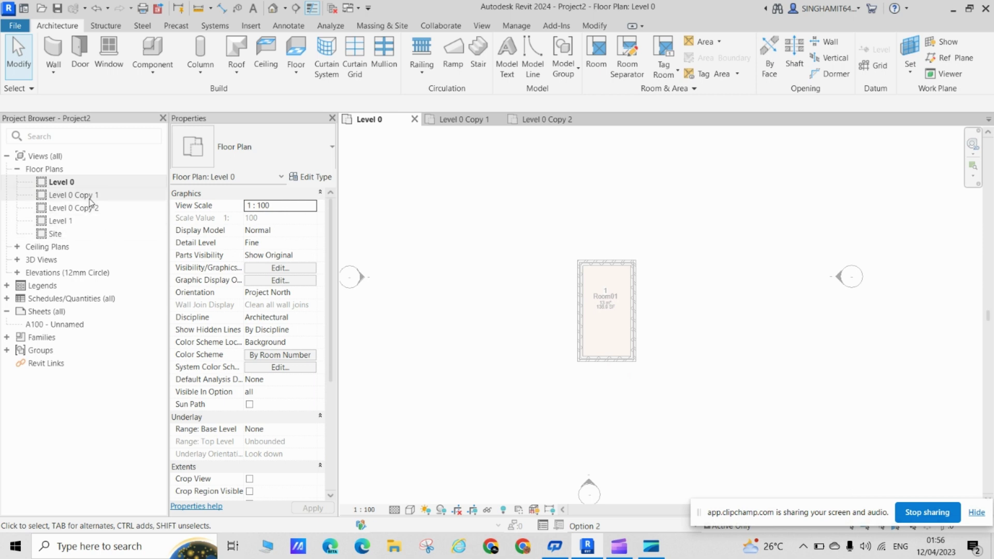
double_click(89, 197)
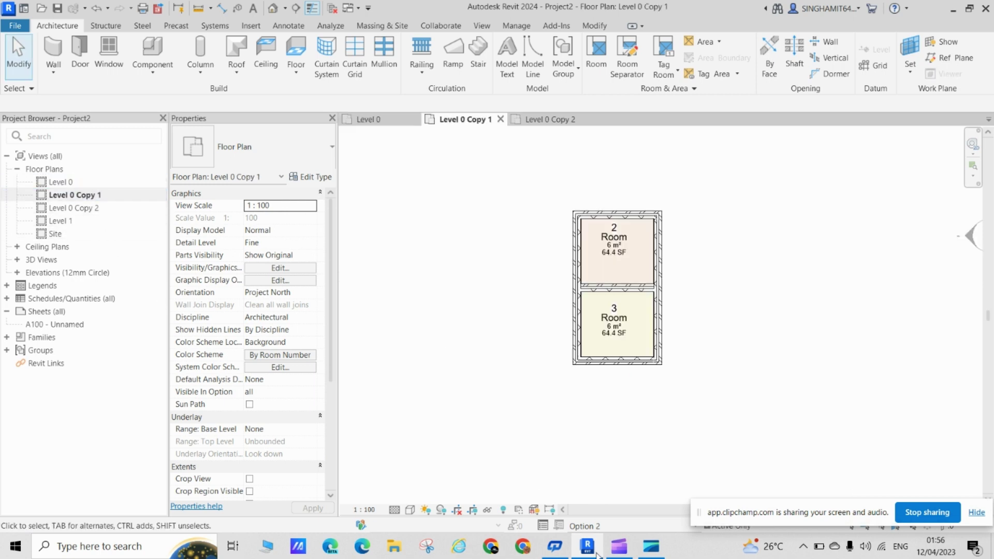
click(601, 526)
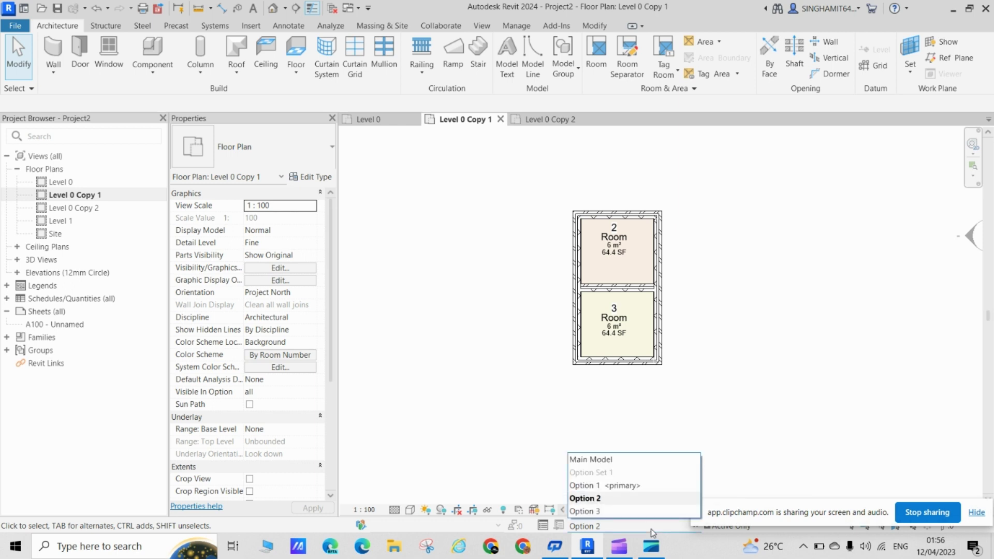
click(606, 459)
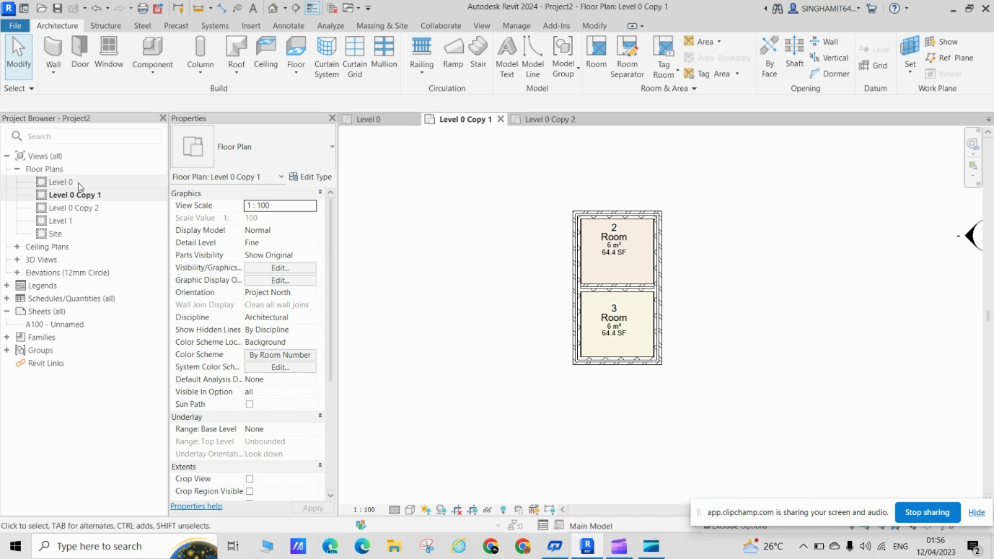
Review Level 0 and Level 0 Copy 1 again, then open Level 0 Copy 2 and pan it
double_click(52, 182)
scroll(596, 331, up, 1)
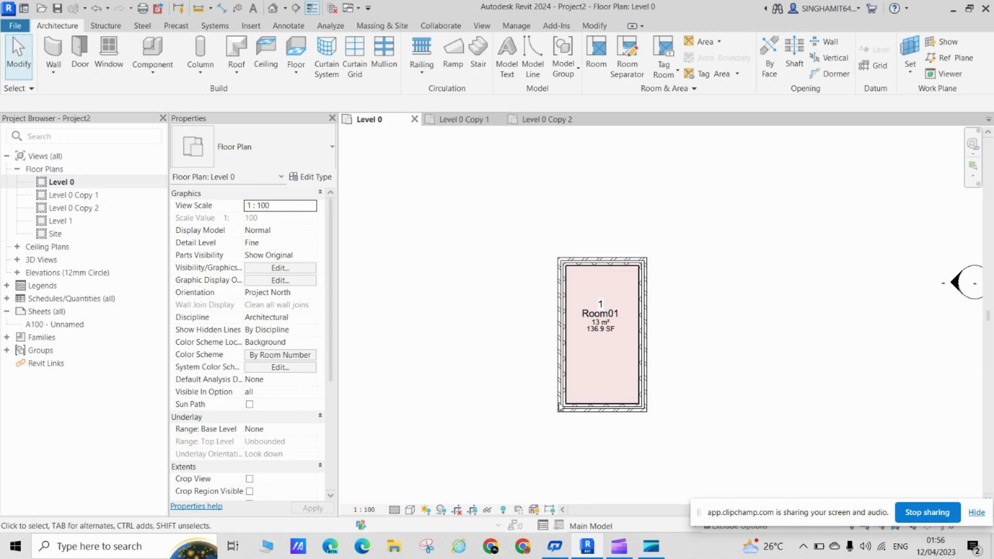
scroll(577, 387, up, 1)
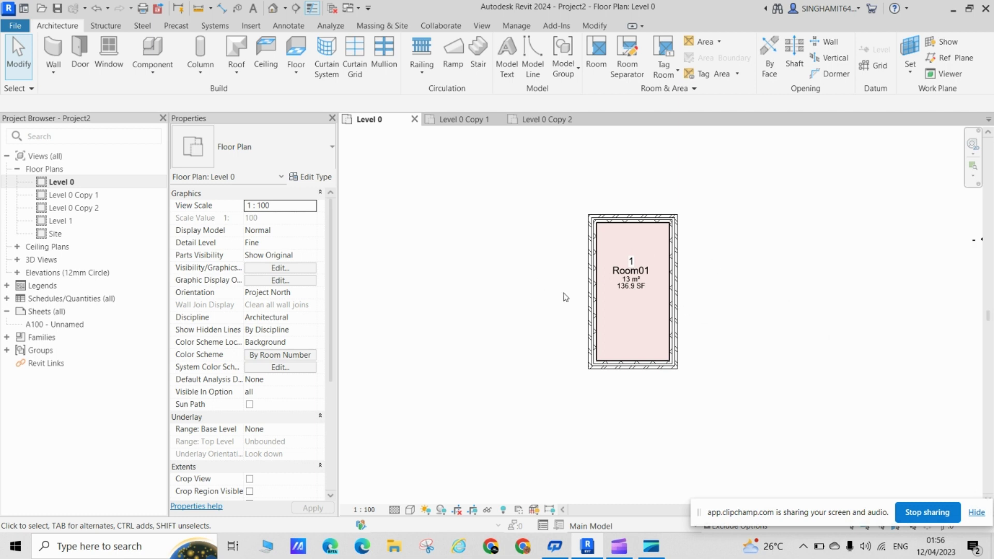
double_click(78, 195)
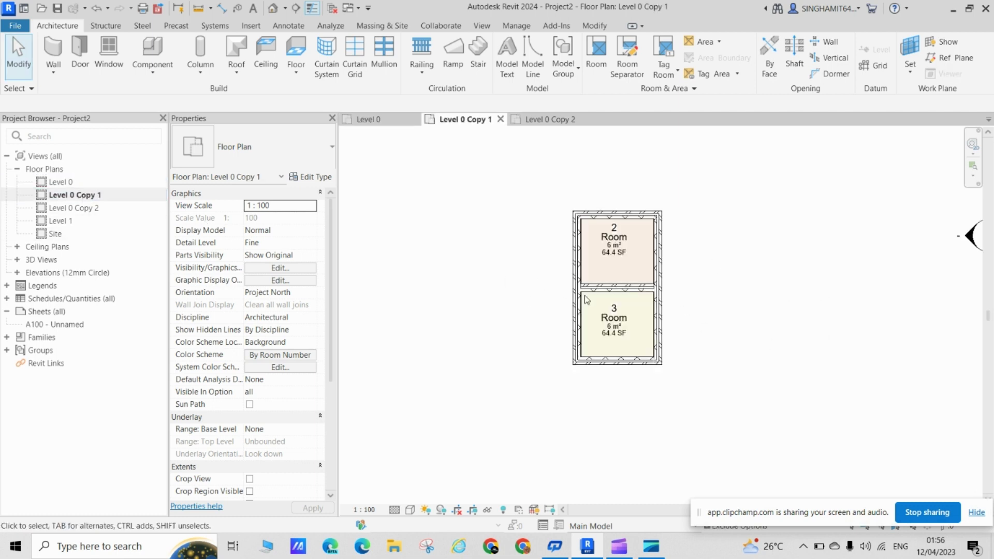
double_click(74, 209)
scroll(612, 308, up, 2)
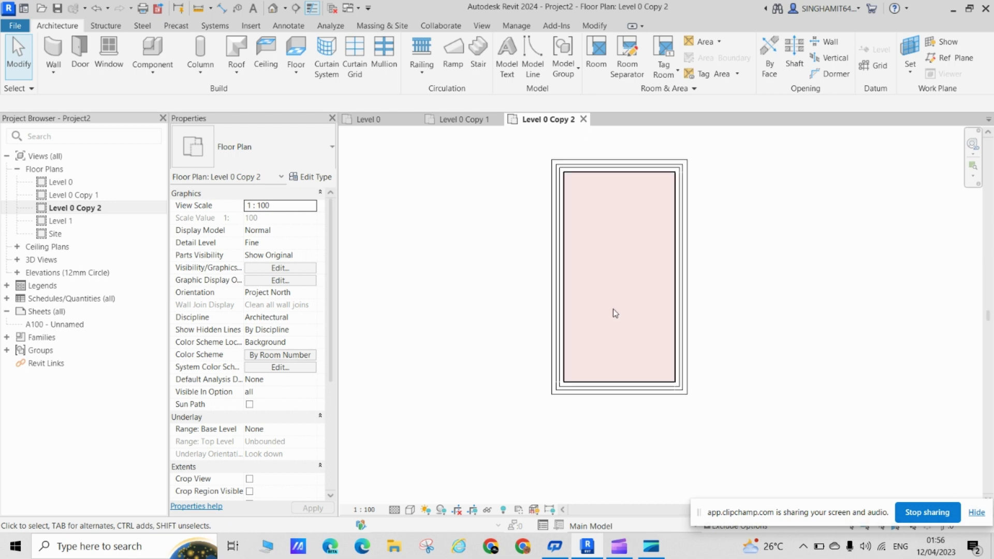
scroll(631, 309, up, 2)
scroll(596, 337, down, 3)
middle_drag(523, 341, 511, 331)
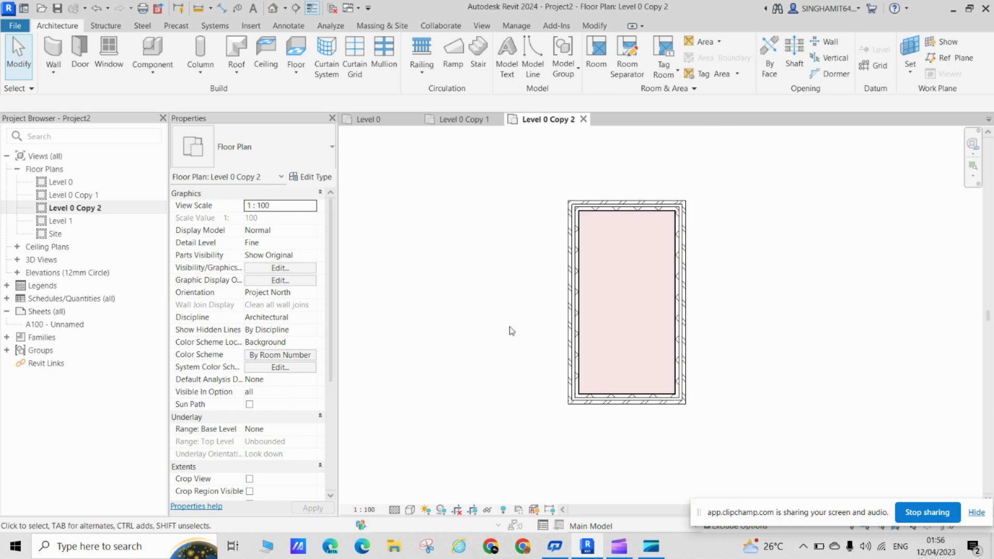
Using VG's Design Options tab, set Level 0 Copy 2's Option Set 1 to Option 3
key(v)
key(g)
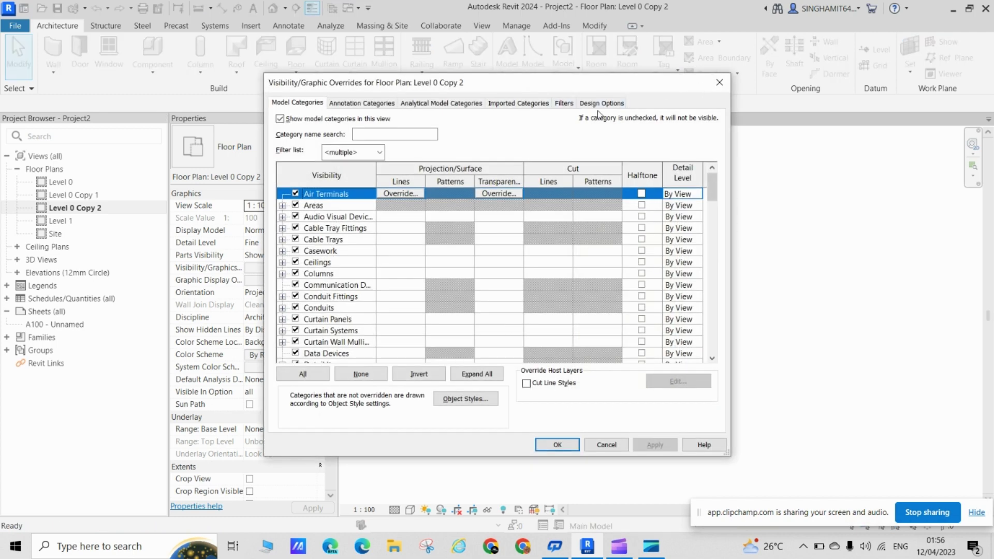
click(600, 105)
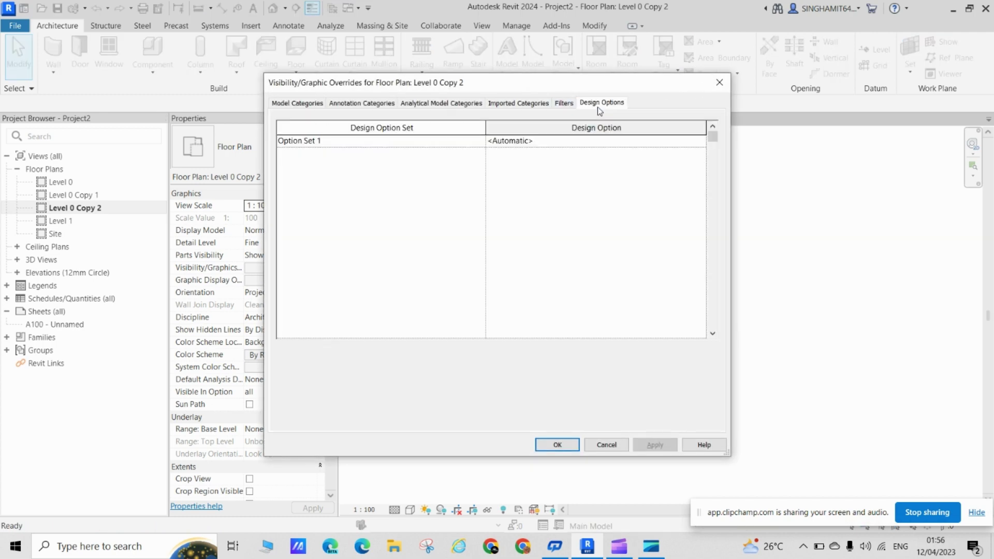
click(701, 141)
click(517, 184)
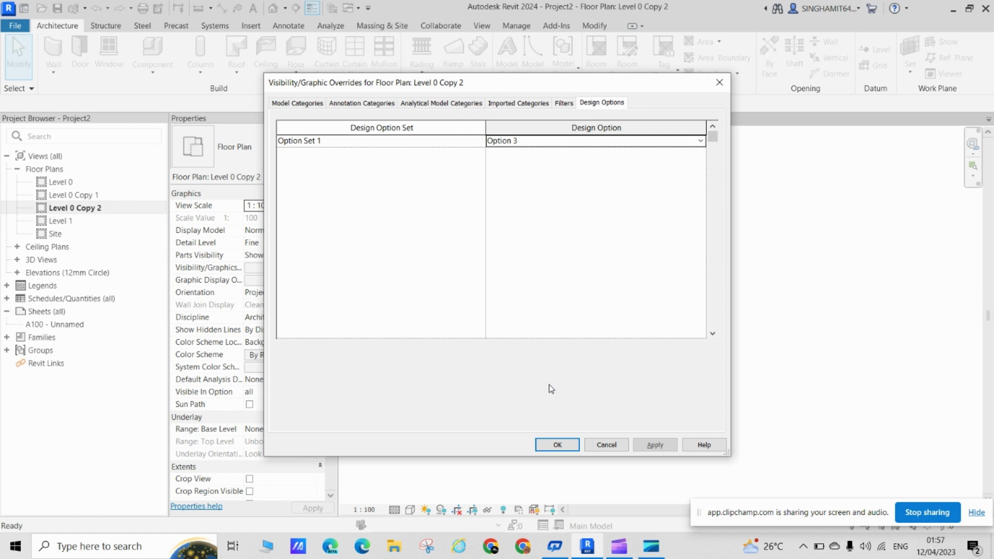
click(564, 448)
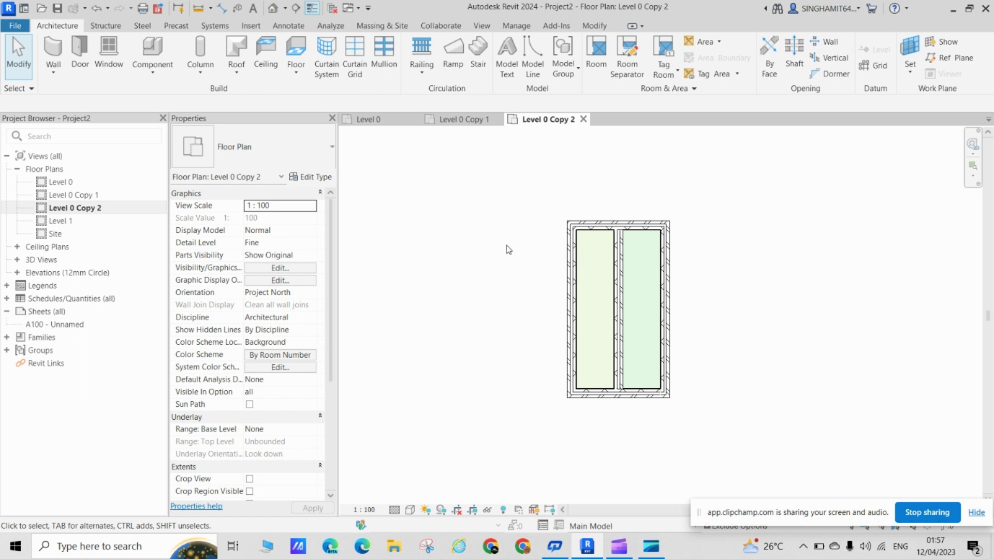
Zoom in and out to inspect the two side-by-side green-filled rooms
scroll(590, 271, up, 1)
scroll(514, 386, up, 2)
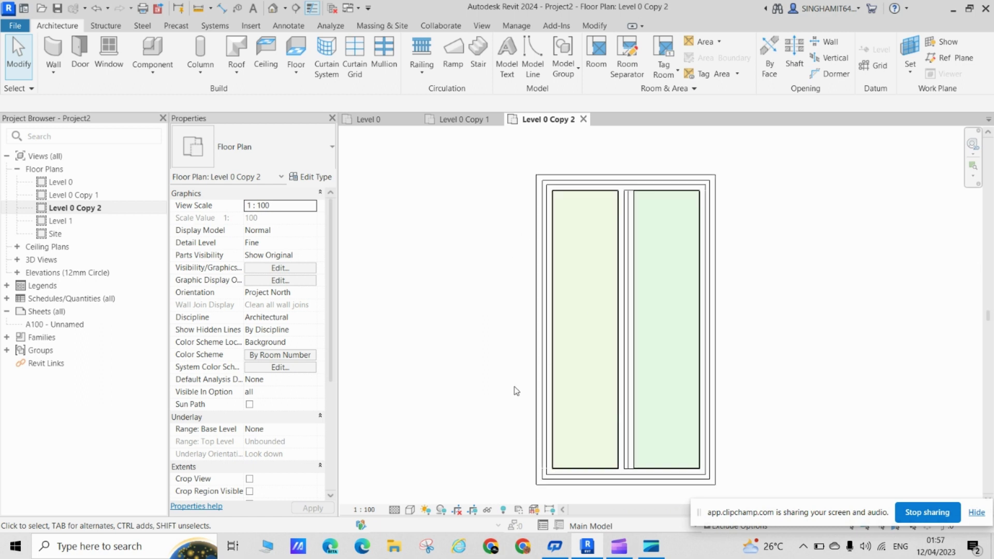
scroll(539, 362, down, 3)
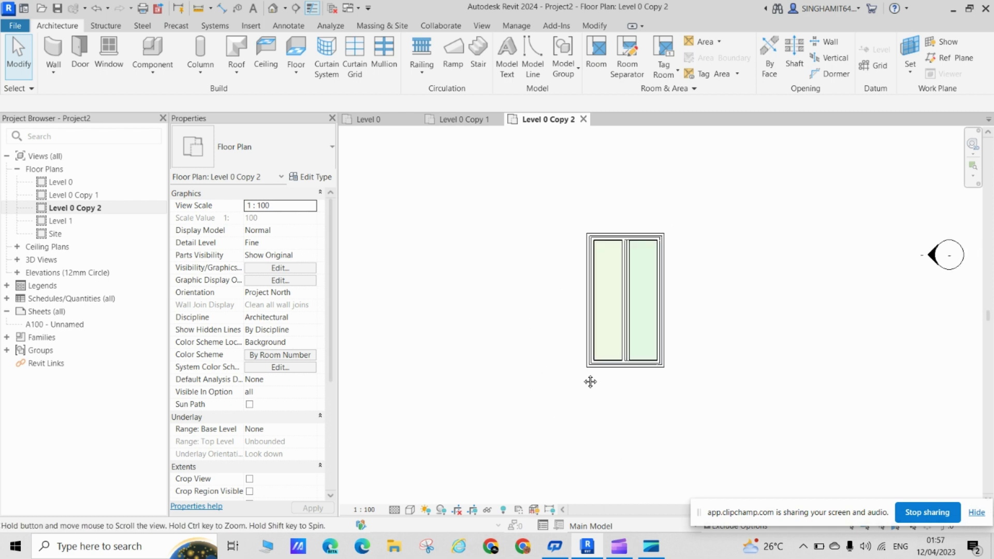
scroll(596, 378, up, 3)
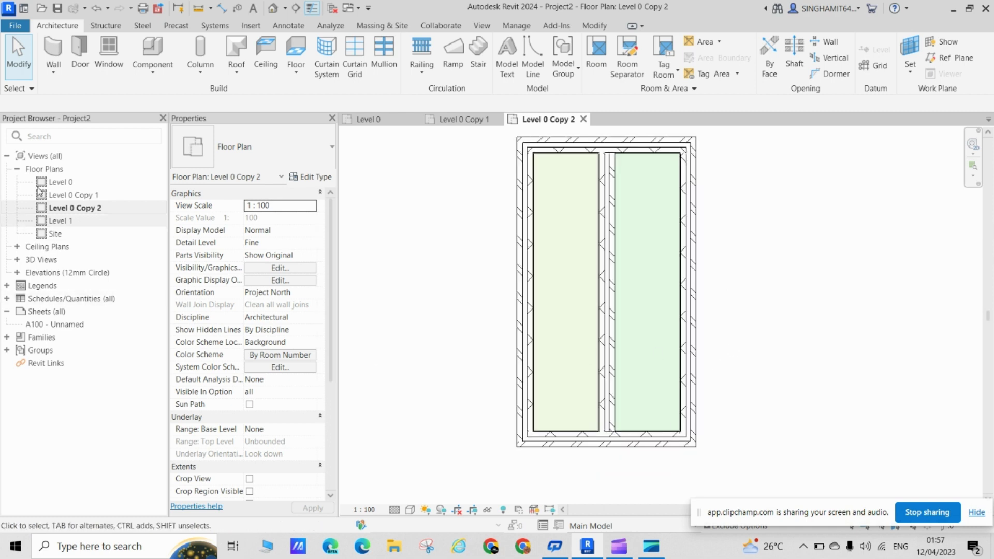
scroll(544, 302, down, 2)
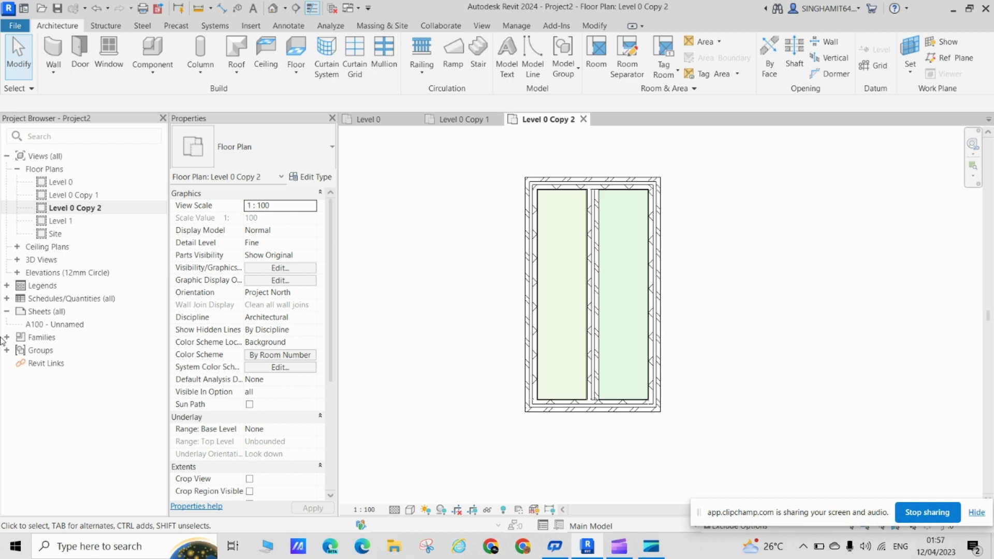
Expand 3D Views, open the {3D} view of the walled box, then return to Level 0
double_click(28, 260)
click(56, 273)
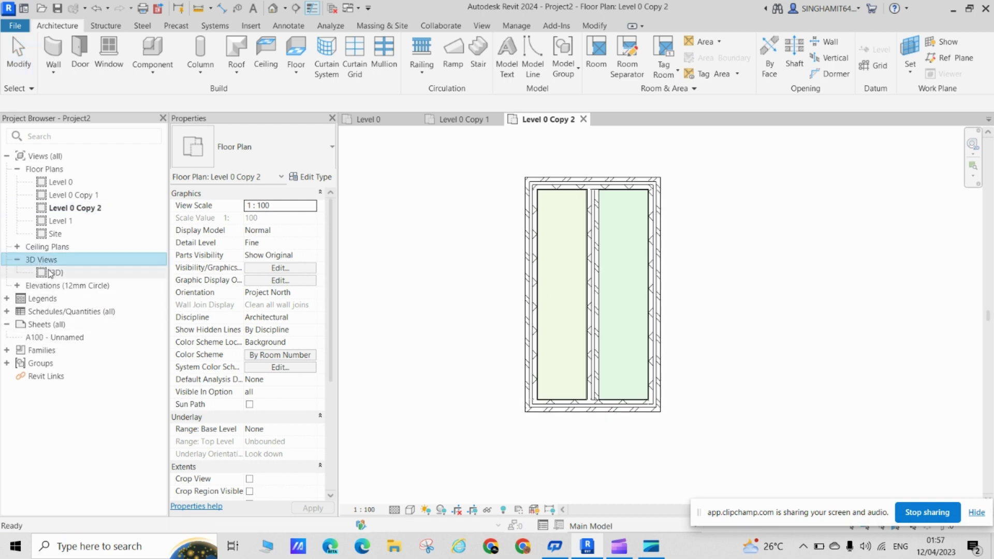
right_click(57, 274)
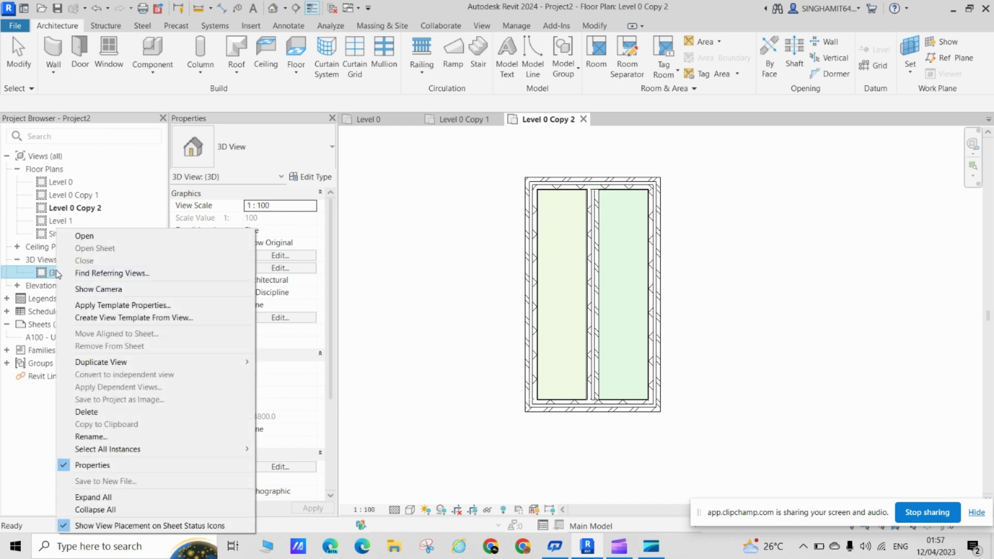
click(416, 397)
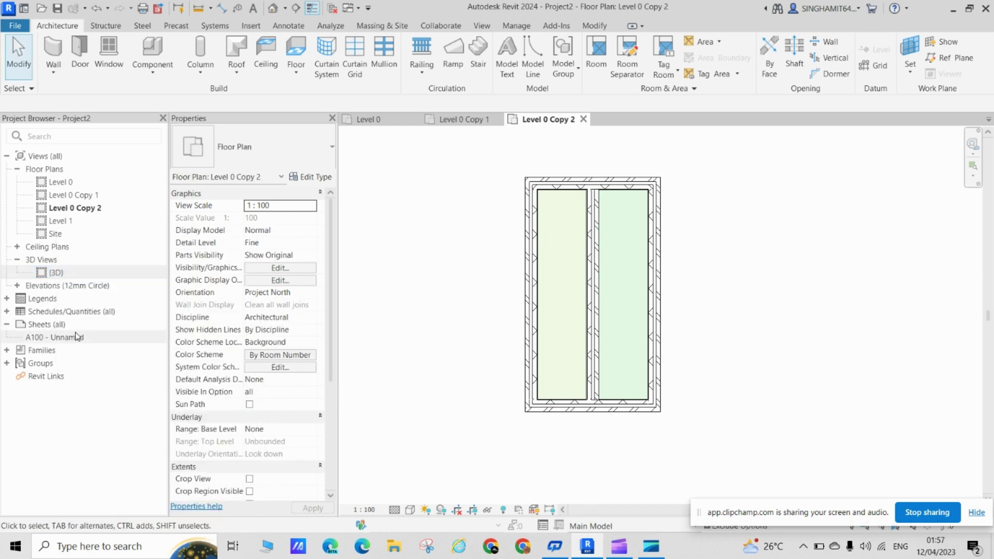
click(69, 276)
double_click(69, 275)
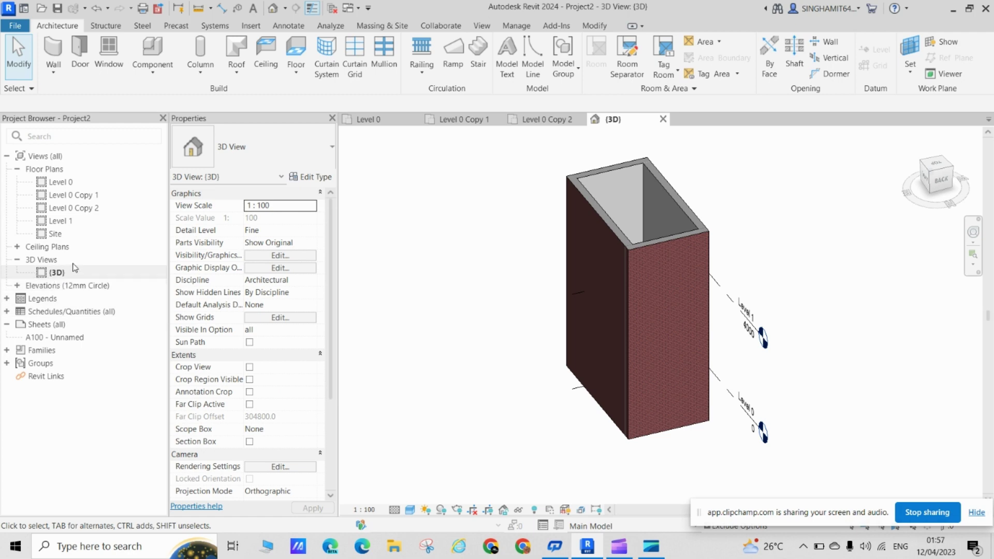
double_click(60, 182)
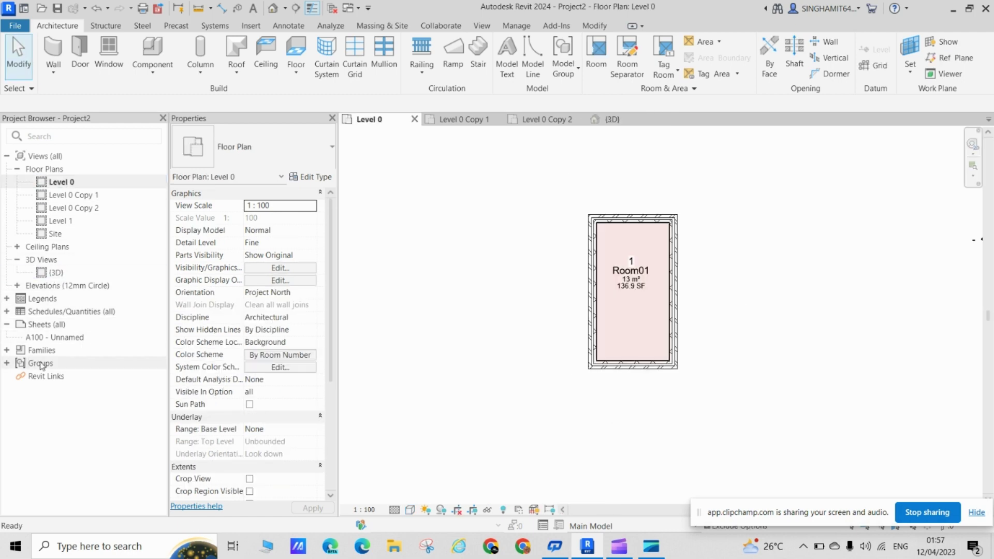
scroll(539, 401, down, 2)
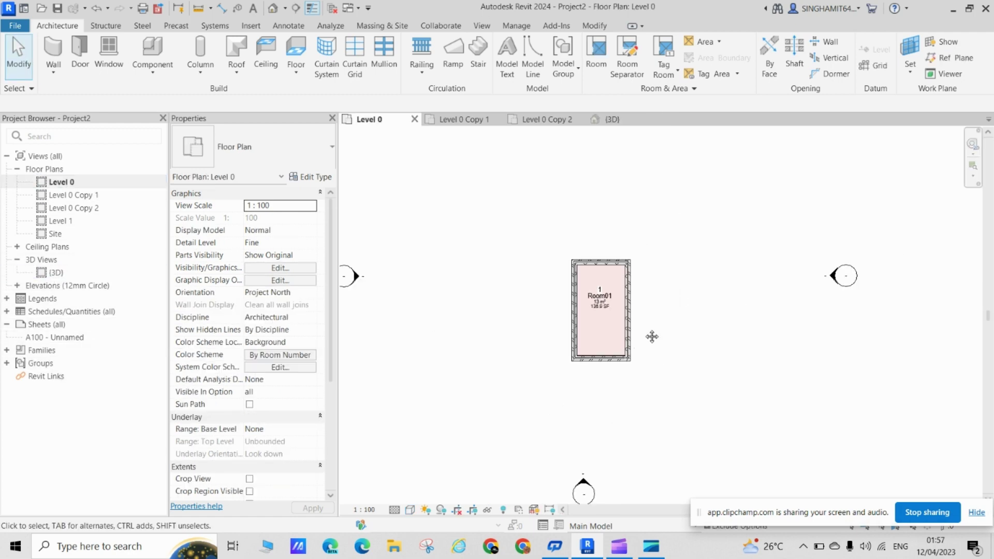
scroll(653, 258, up, 1)
scroll(670, 263, up, 1)
middle_drag(663, 390, 736, 368)
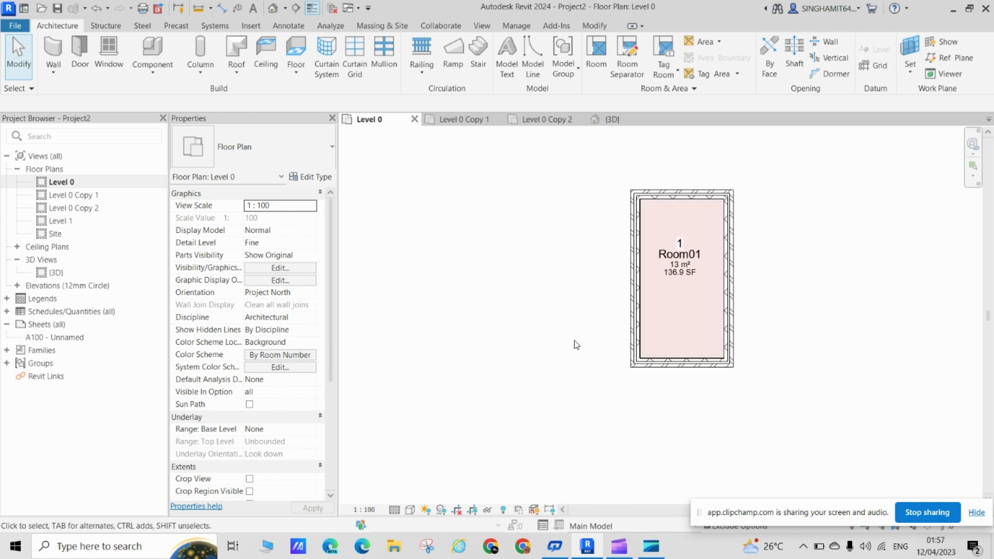
scroll(570, 342, down, 3)
scroll(487, 280, up, 1)
middle_drag(560, 347, 554, 298)
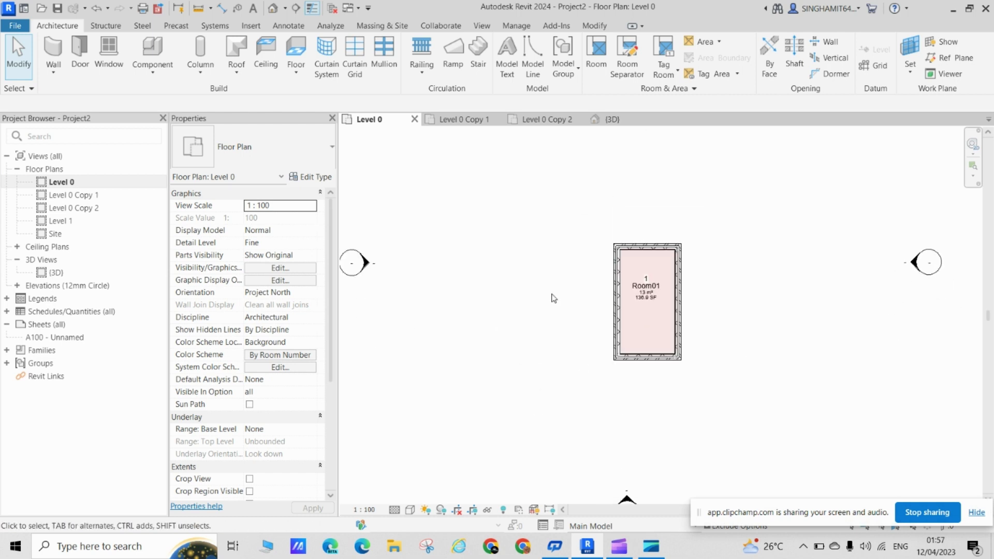
scroll(697, 311, up, 1)
middle_drag(673, 383, 722, 375)
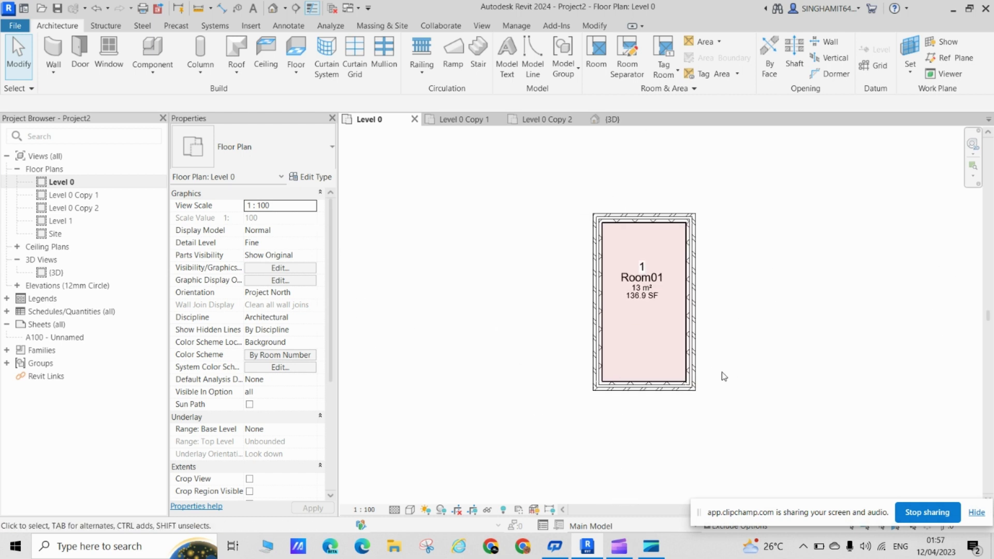